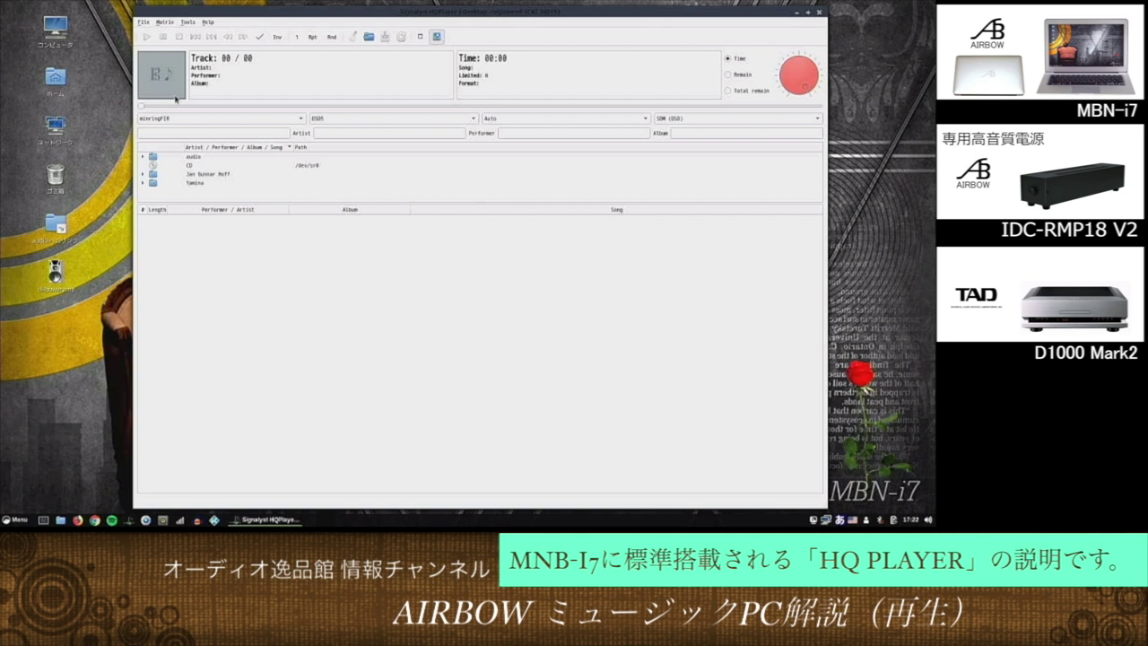
Load the Holly Cole Trio folder from the desktop's audio link folder into the playlist, then minimise the file manager.
left_click_drag(275, 14, 273, 11)
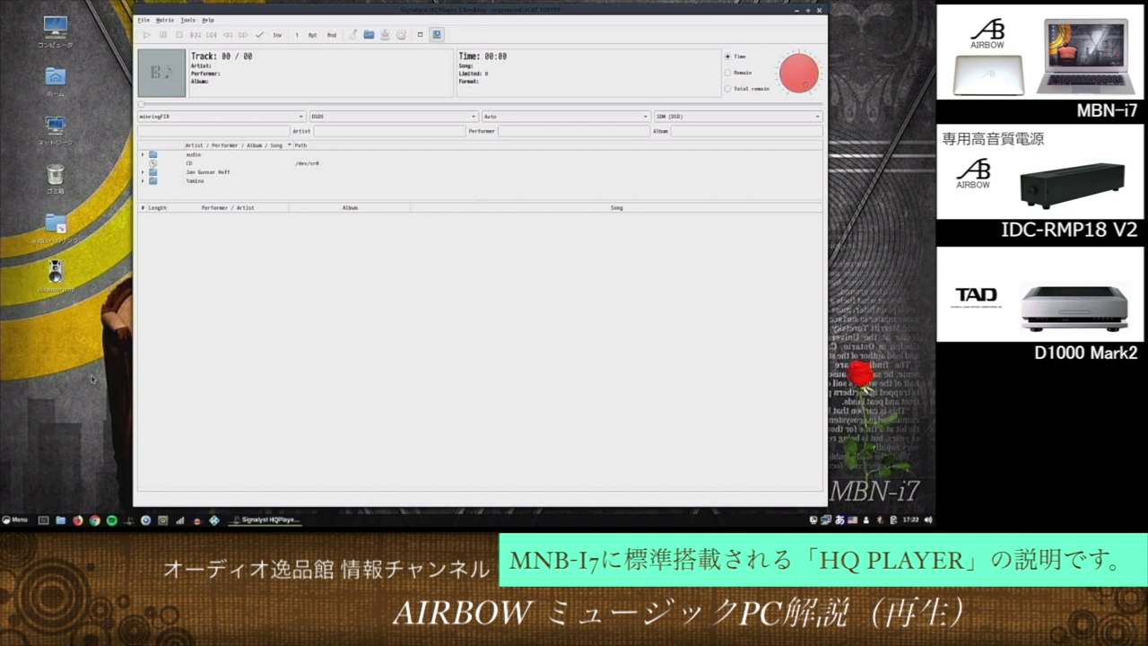
left_click(90, 378)
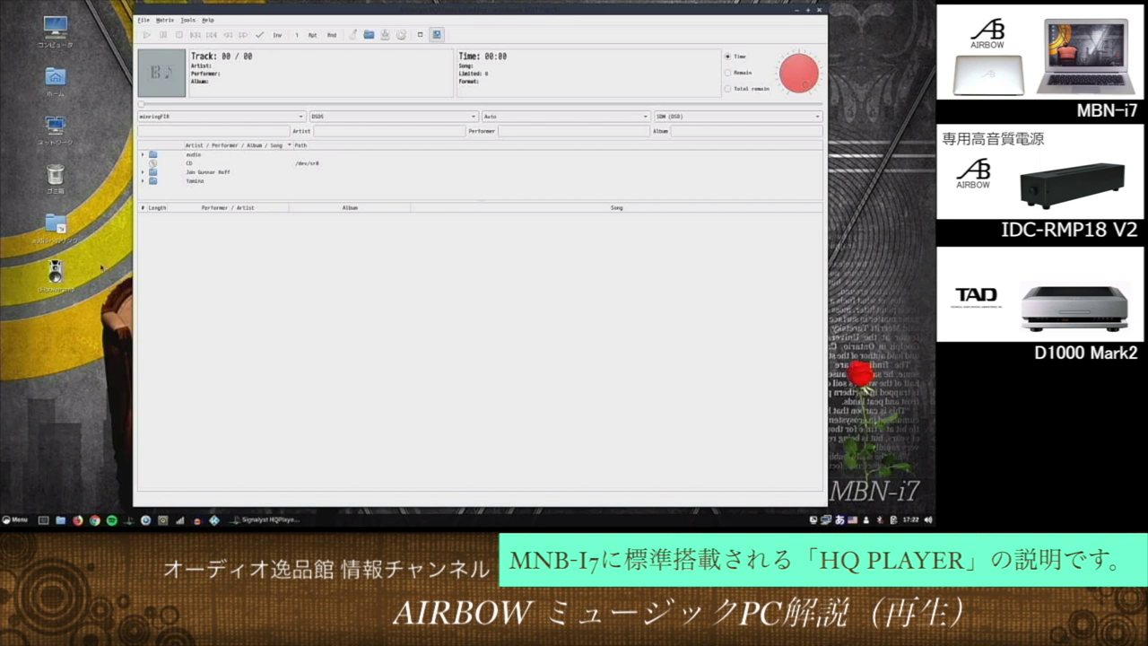
left_click(61, 228)
double_click(61, 228)
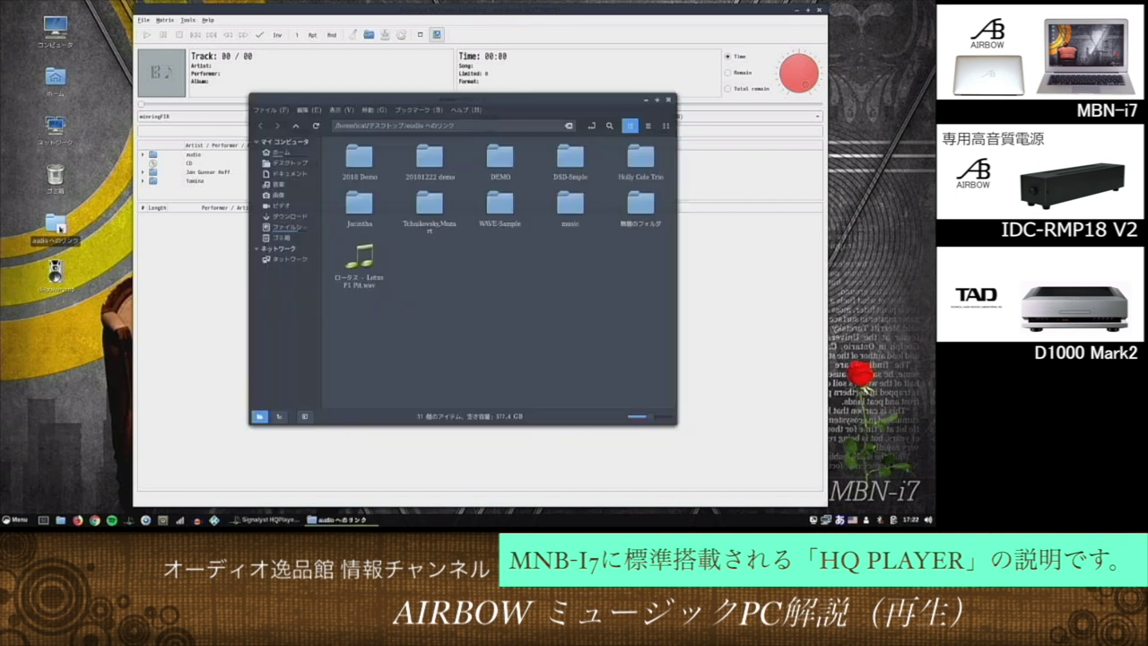
left_click_drag(480, 100, 607, 105)
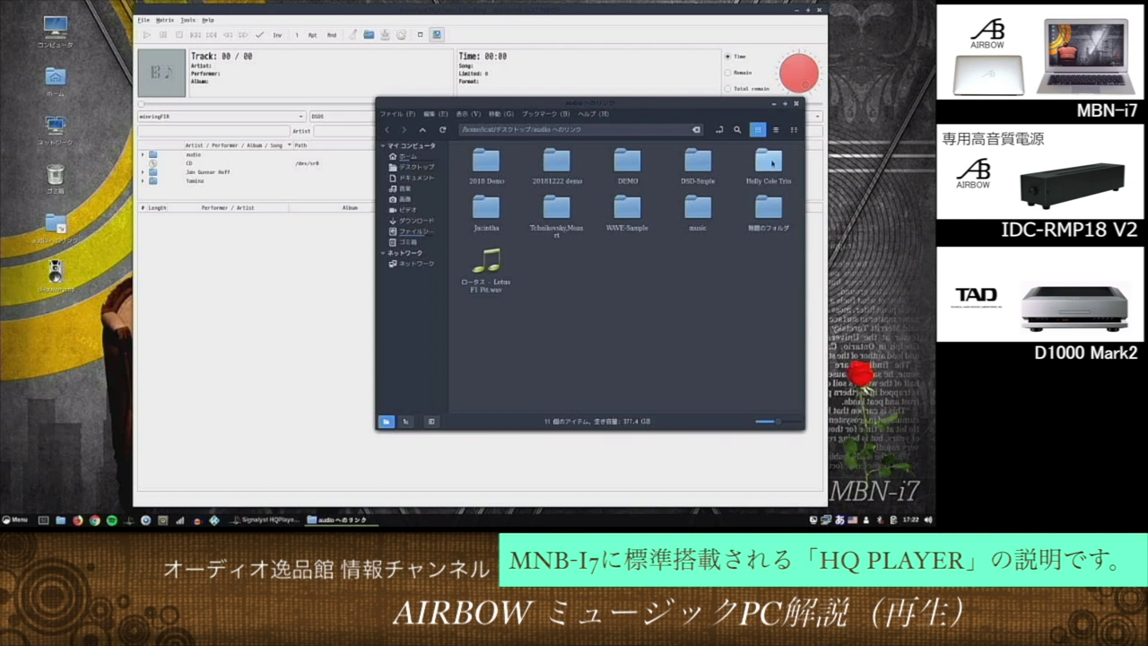
left_click_drag(770, 166, 303, 308)
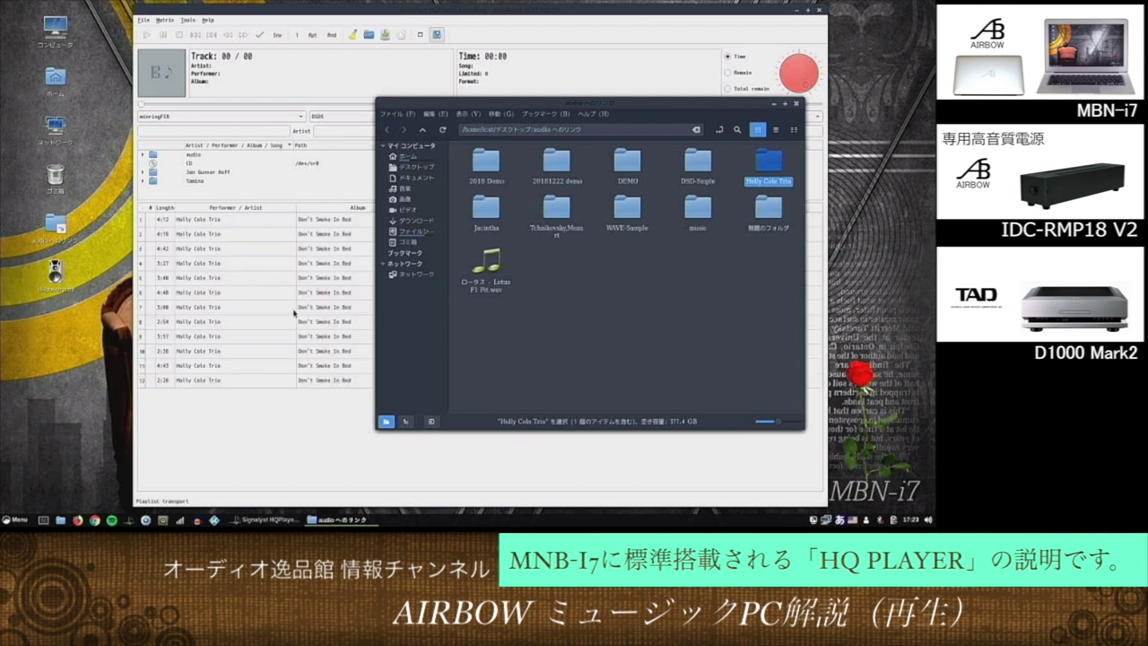
left_click(774, 106)
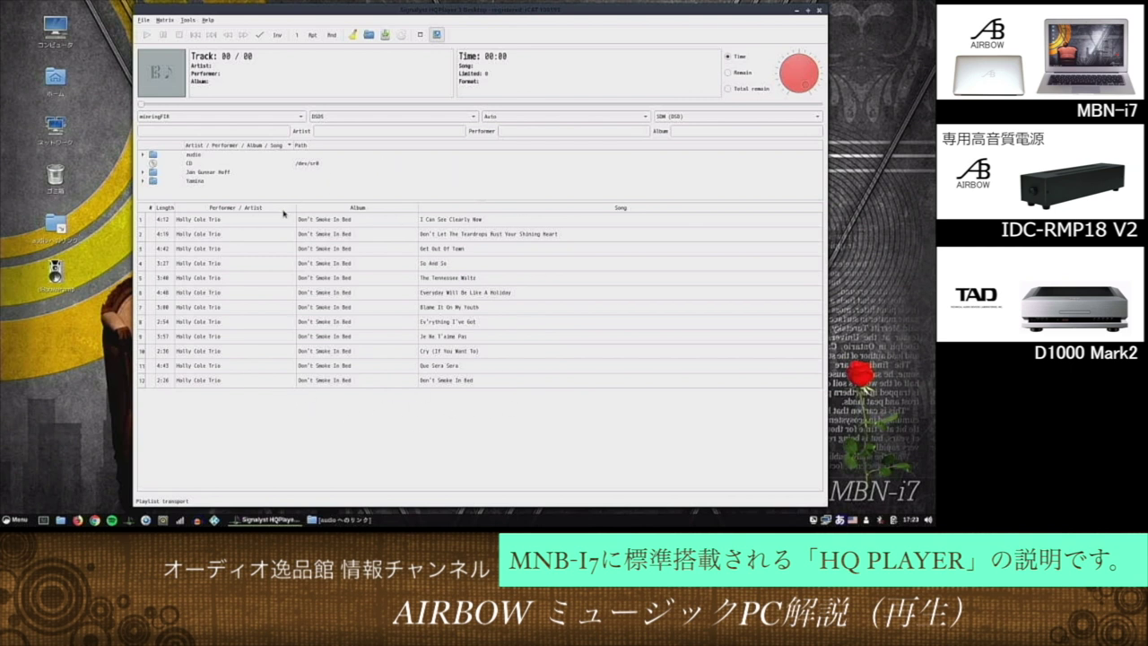
Open the player settings and choose TAD-USB2D: USB Audio as the output device.
left_click(145, 21)
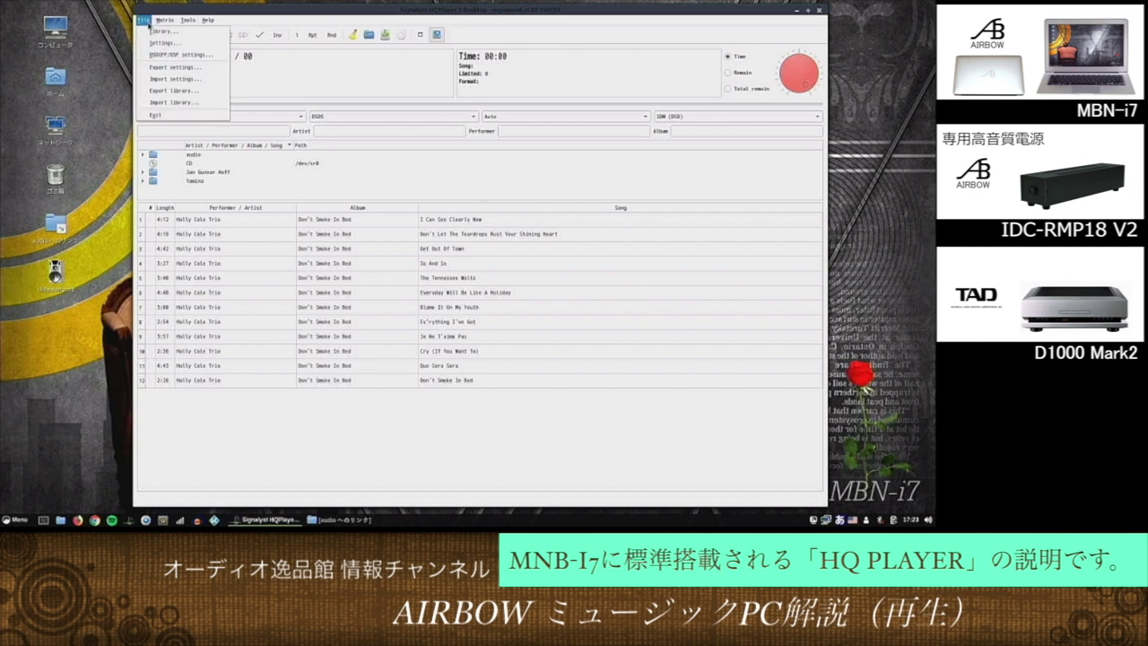
left_click(166, 43)
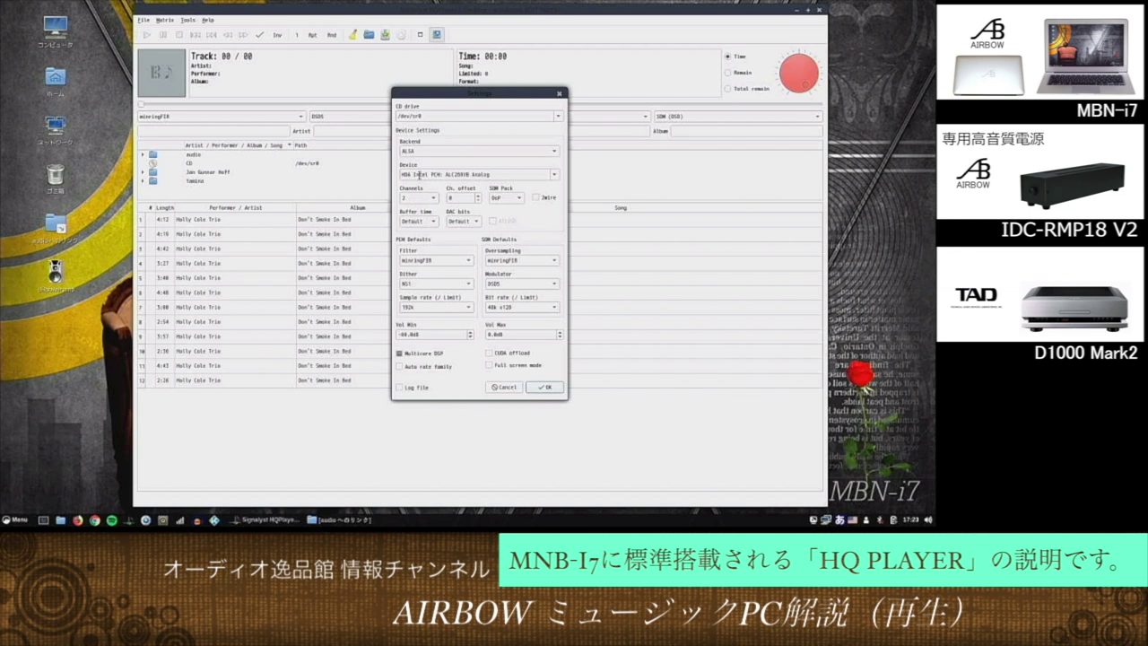
left_click(552, 177)
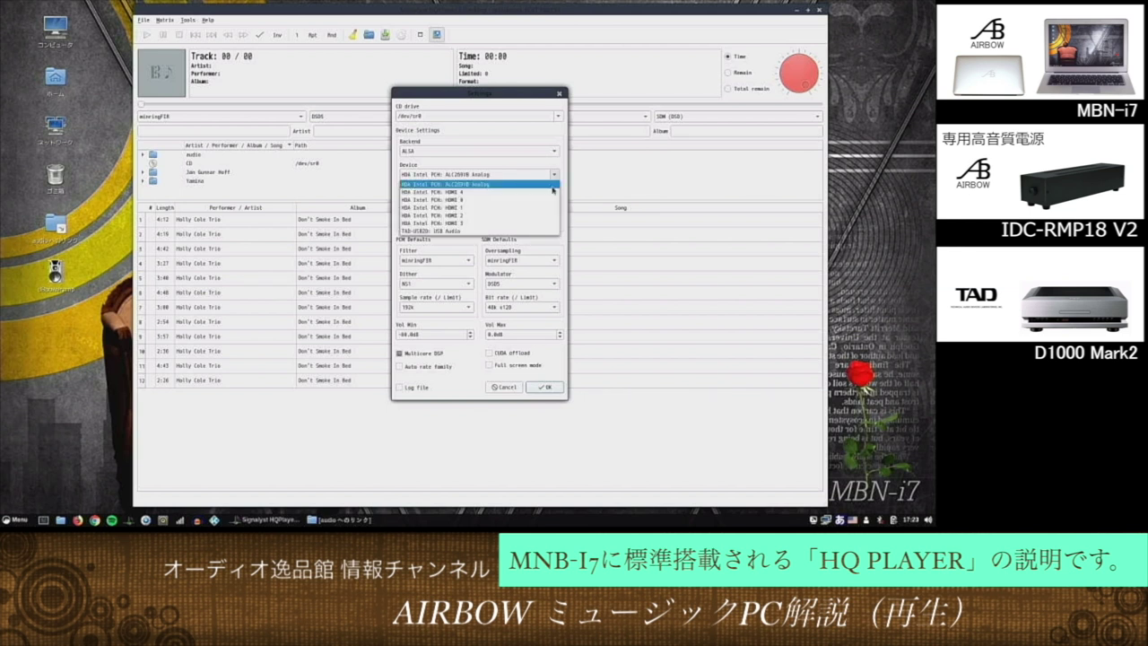
left_click(537, 232)
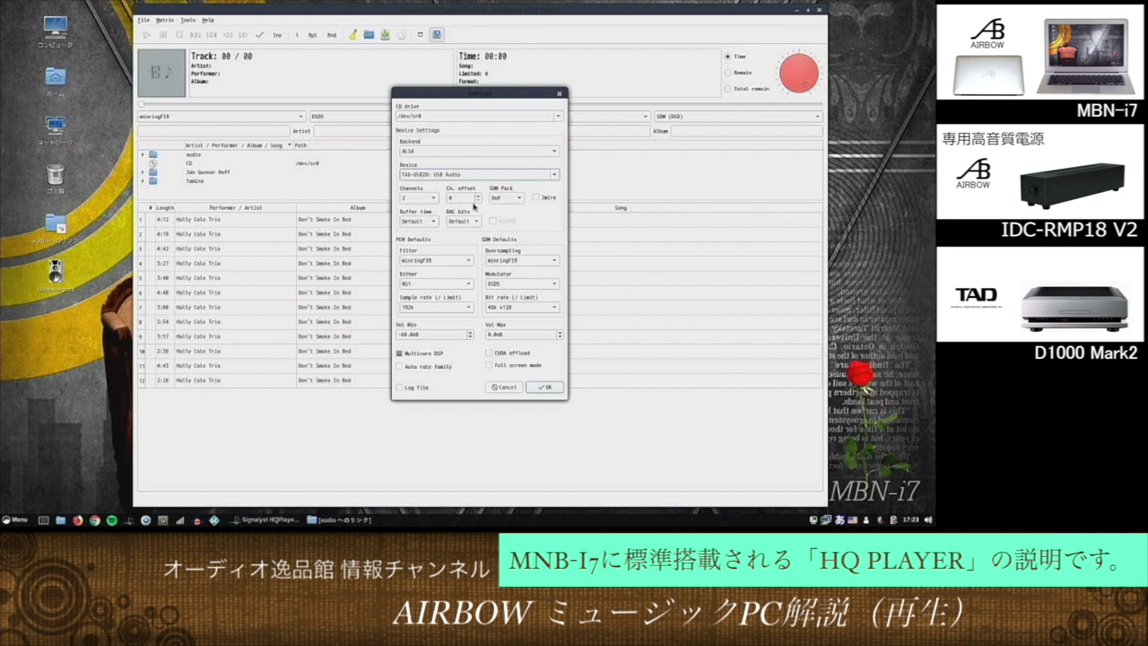
Set SDM Pack to DoP, accepting the DSD support warning, and keep DAC bits at Default.
left_click(521, 199)
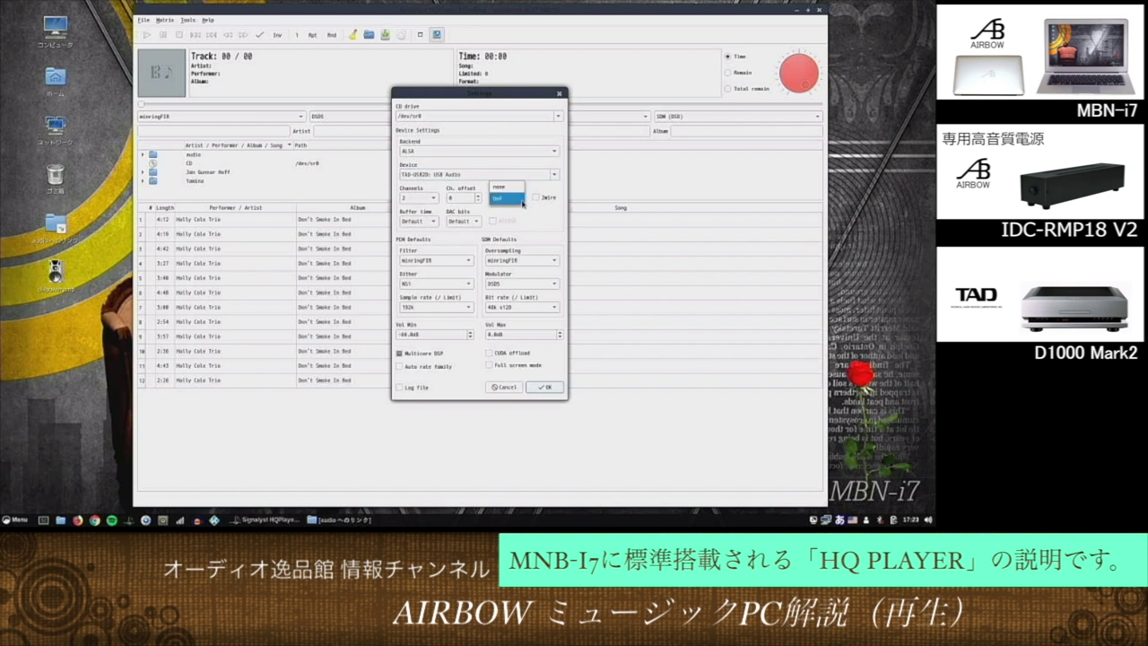
left_click(508, 186)
left_click(516, 199)
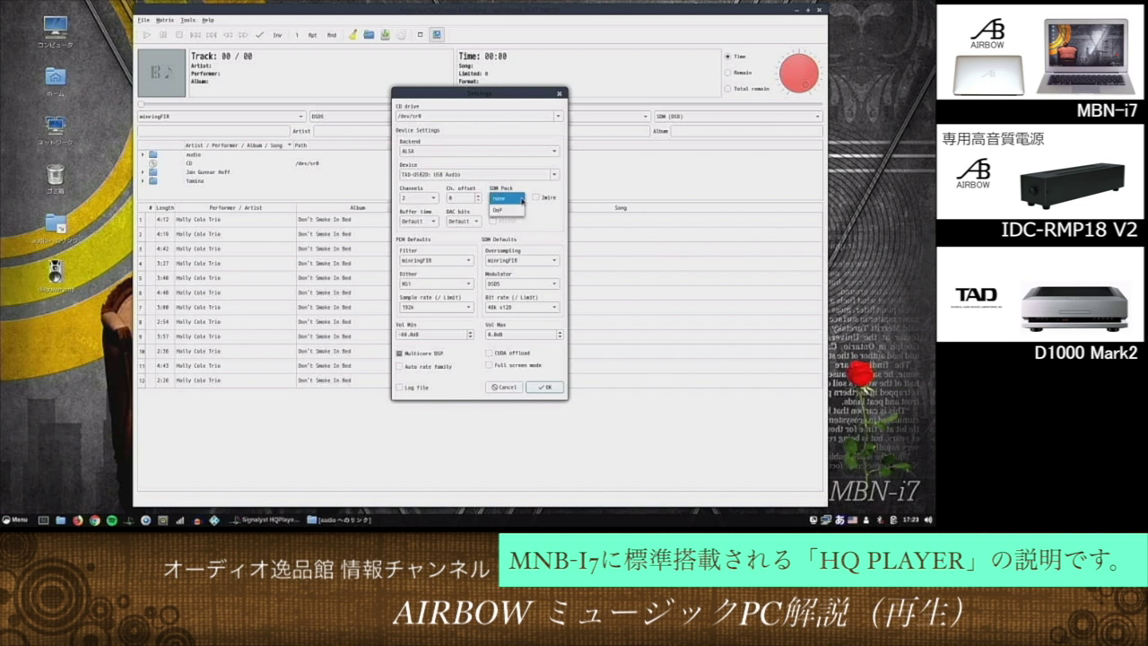
left_click(518, 213)
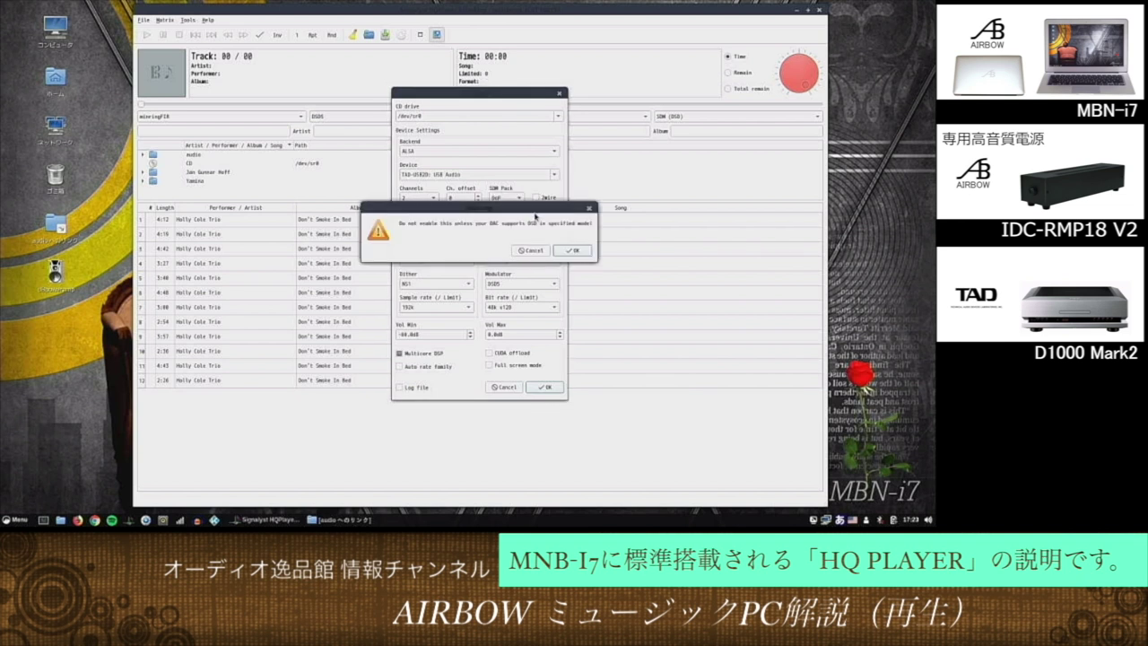
left_click(560, 251)
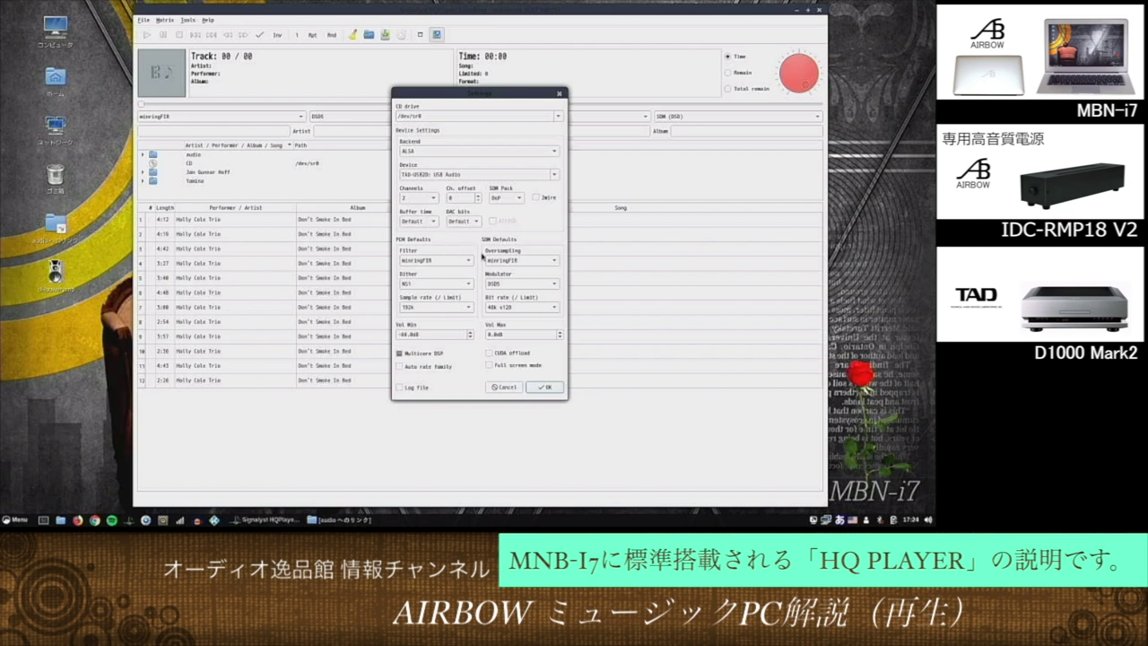
left_click(475, 221)
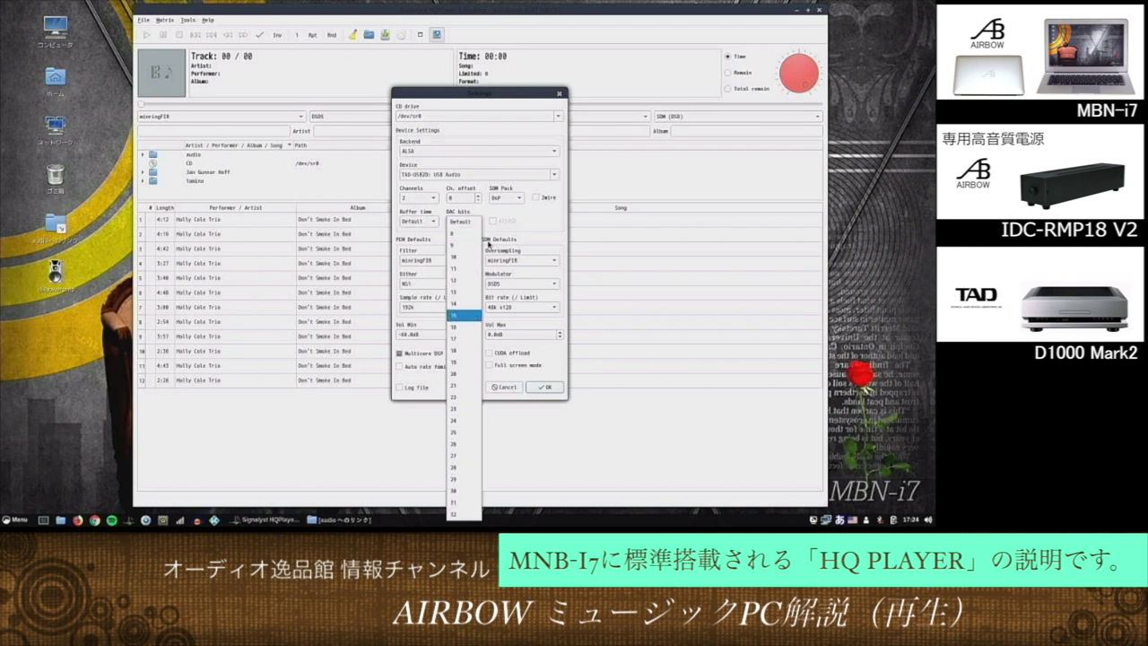
left_click(476, 226)
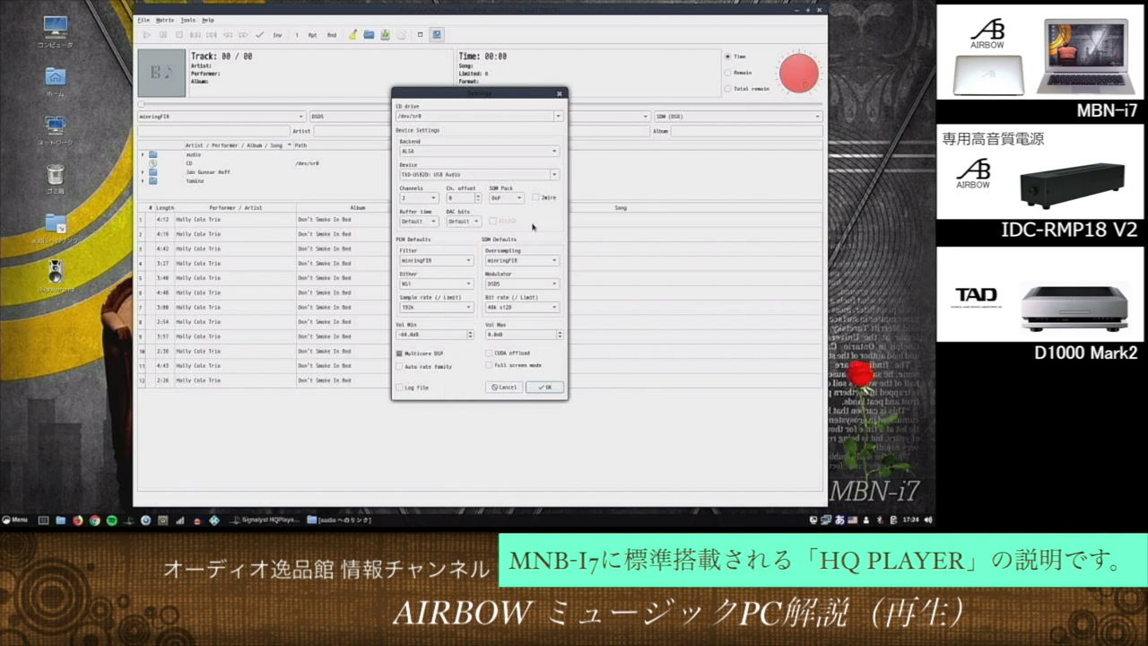
Set the PCM default filter to minringFIR-mp and the PCM dither to NS1.
left_click(466, 267)
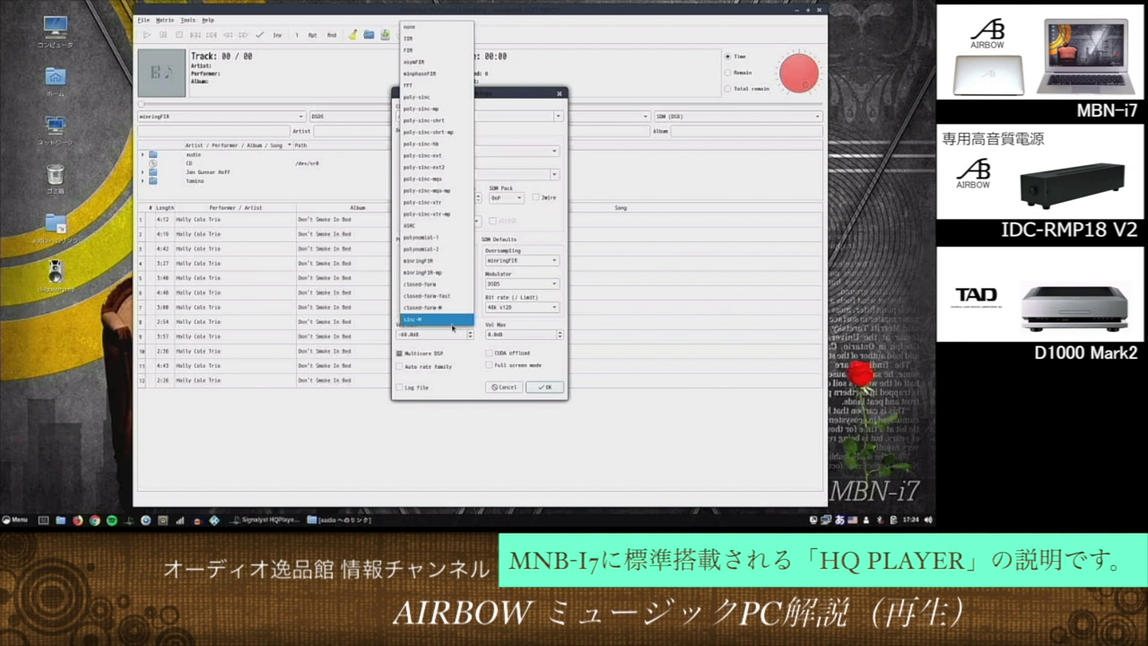
left_click(457, 277)
left_click(471, 286)
left_click(456, 273)
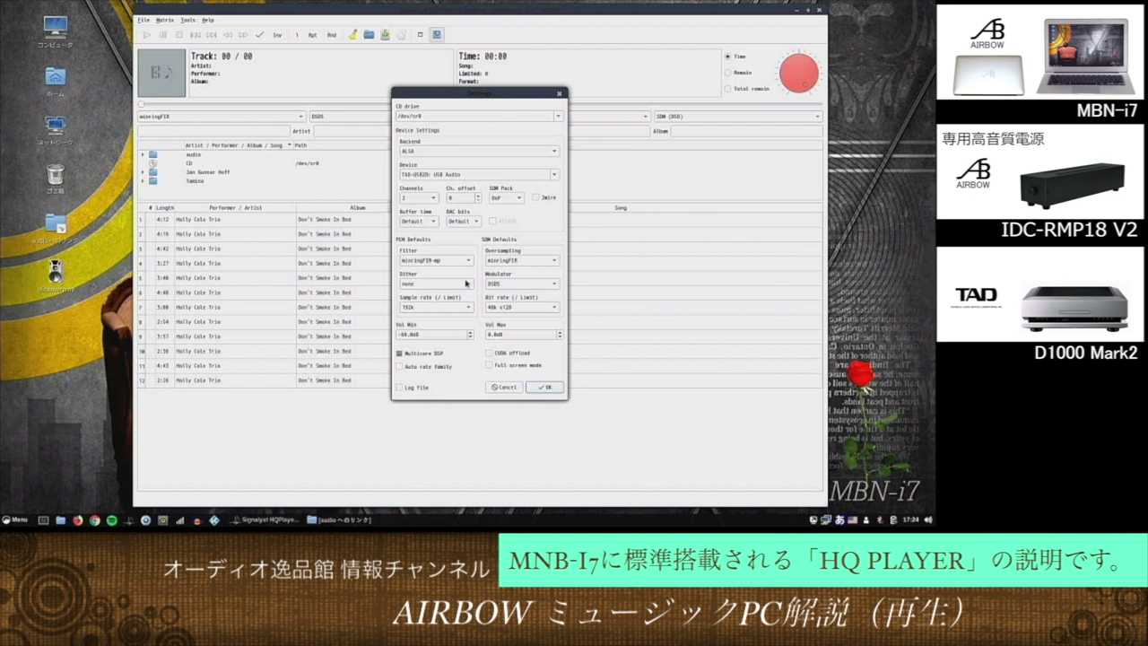
left_click(469, 285)
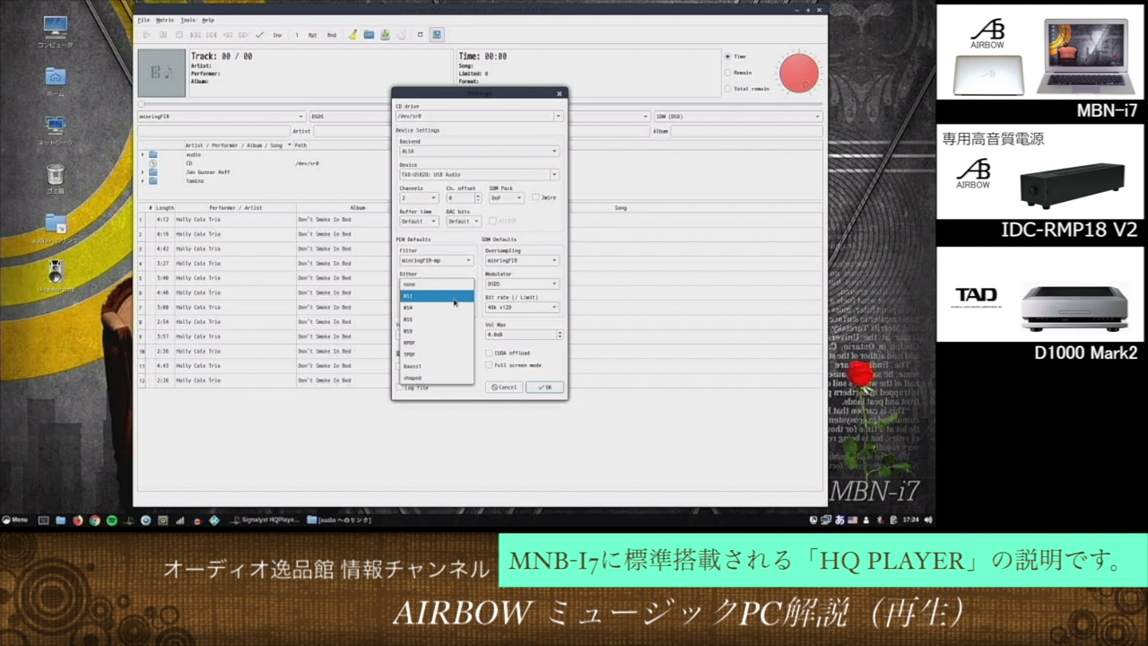
left_click(455, 303)
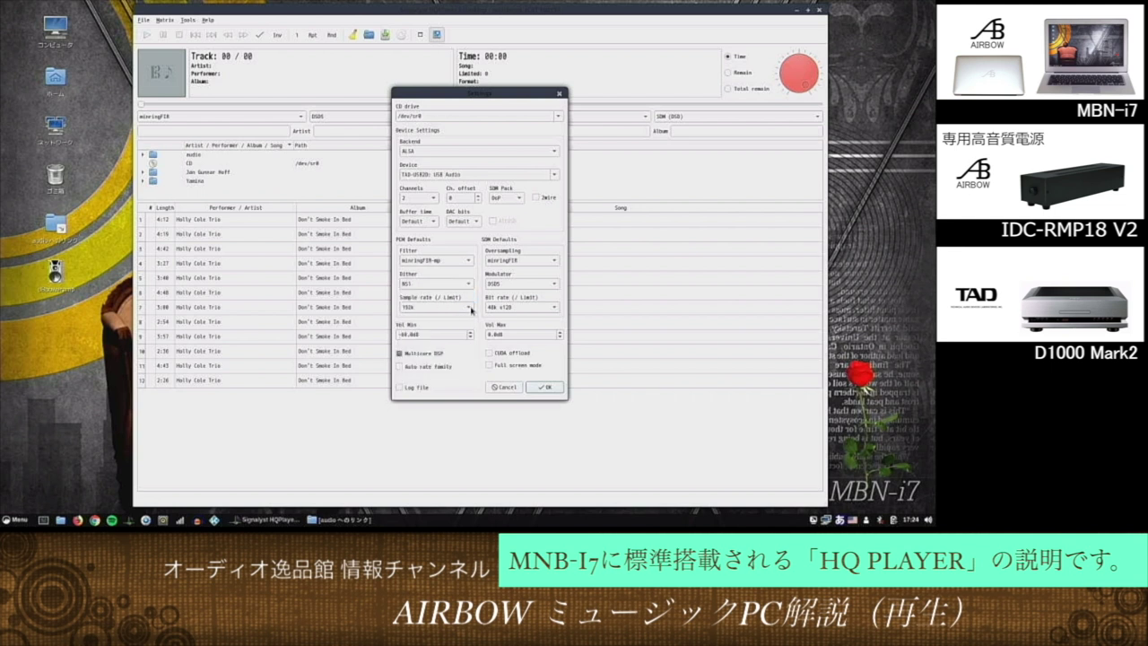
Set the PCM default sample rate limit to 384k.
left_click(468, 308)
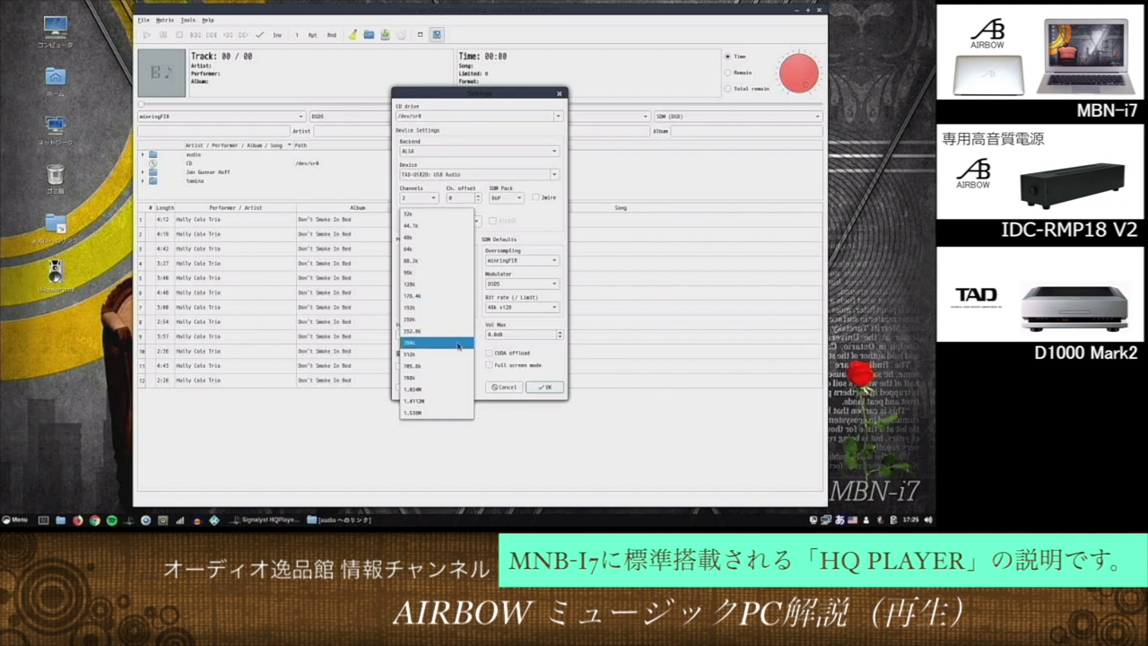
left_click(458, 344)
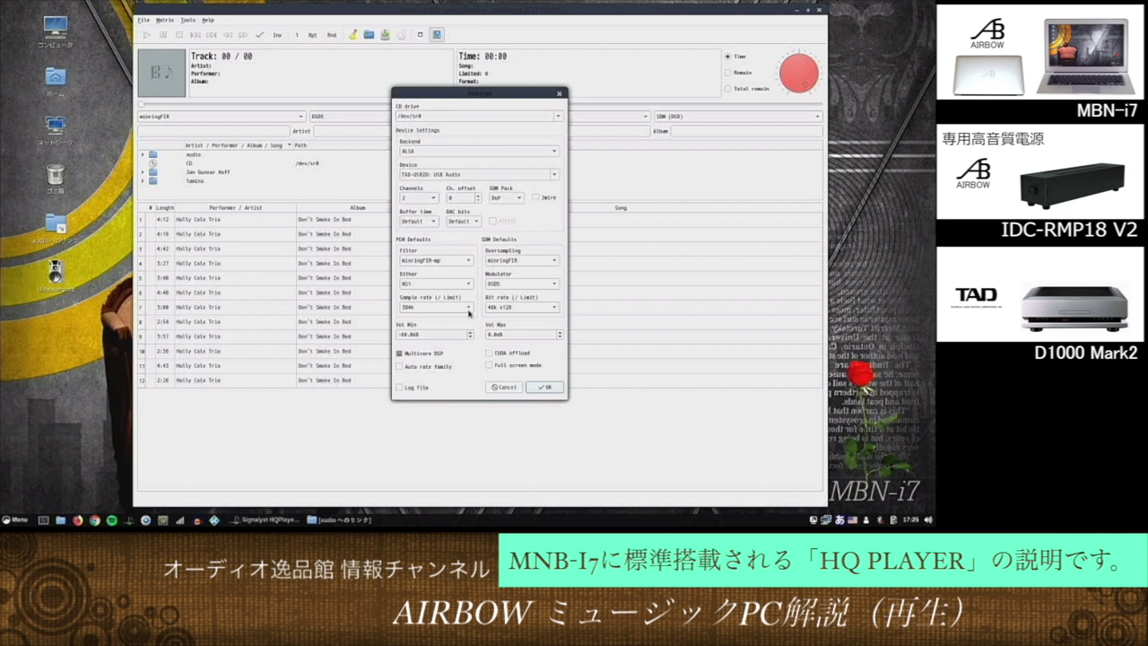
left_click(468, 308)
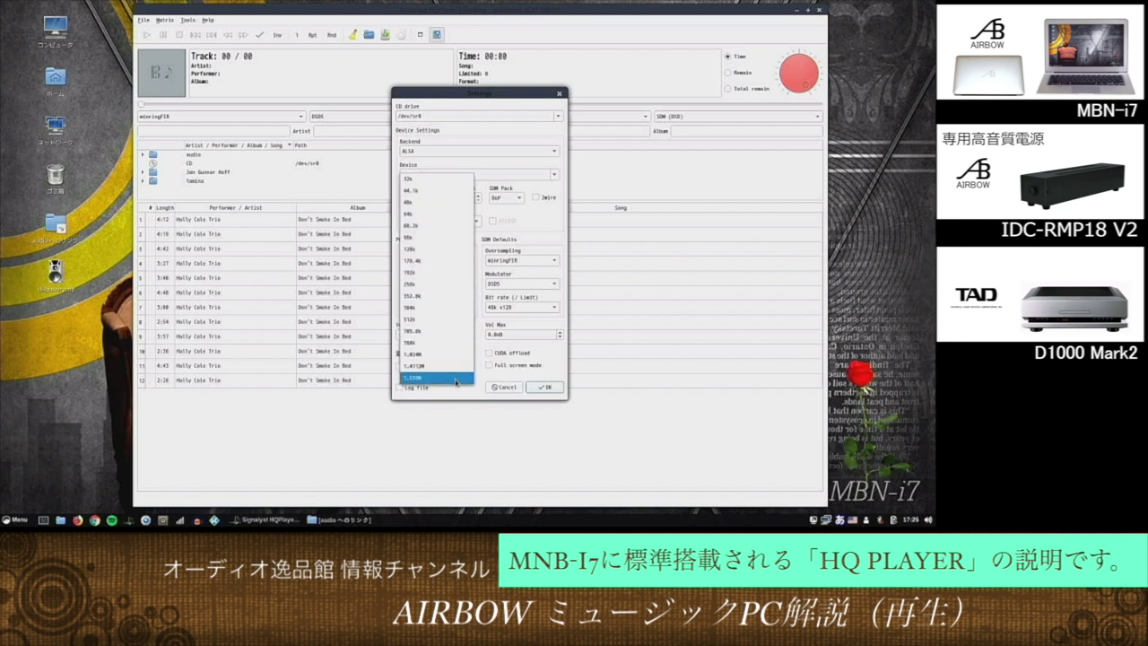
left_click(455, 309)
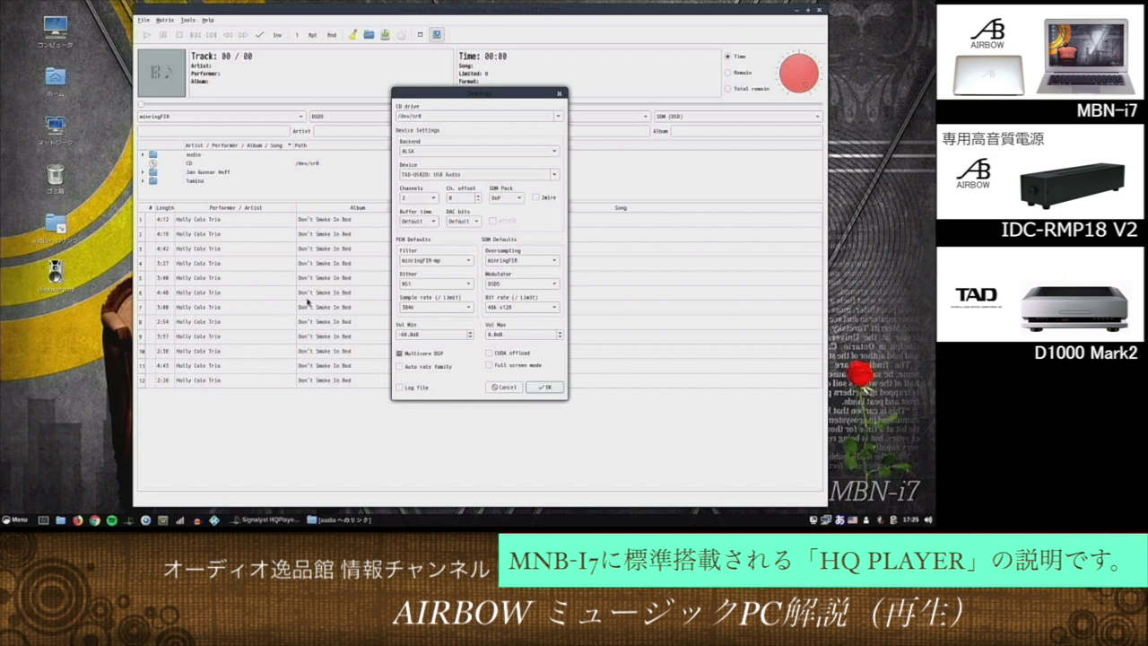
Set the SDM default oversampling to minringFIR-mp and select DSD5 as the modulator.
left_click(554, 260)
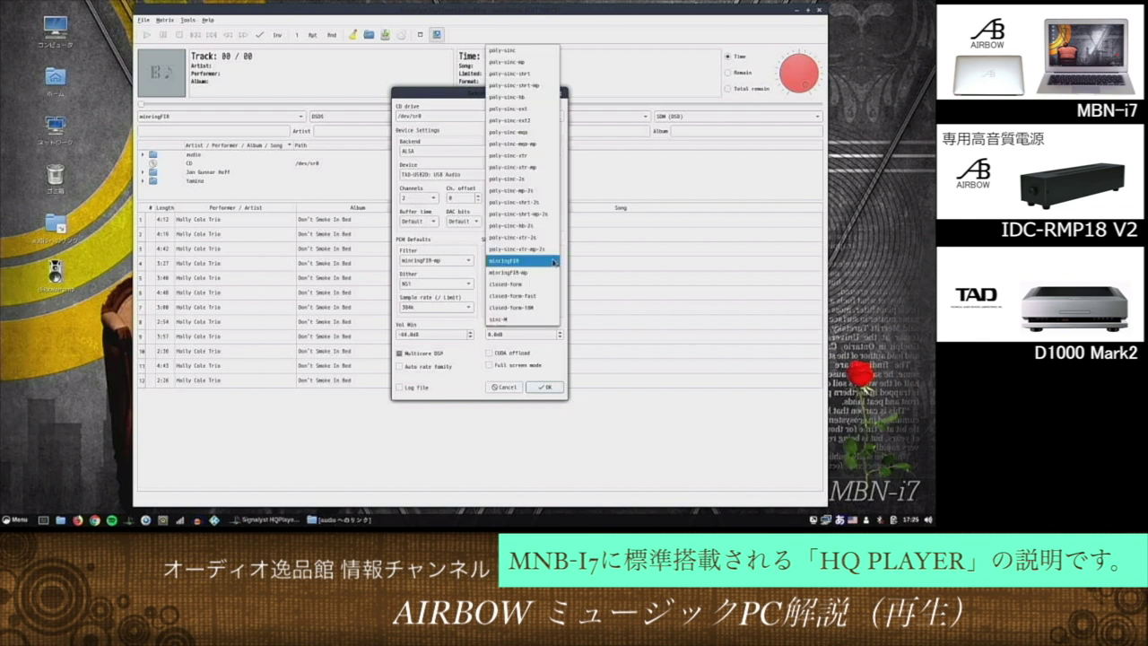
left_click(530, 272)
left_click(556, 285)
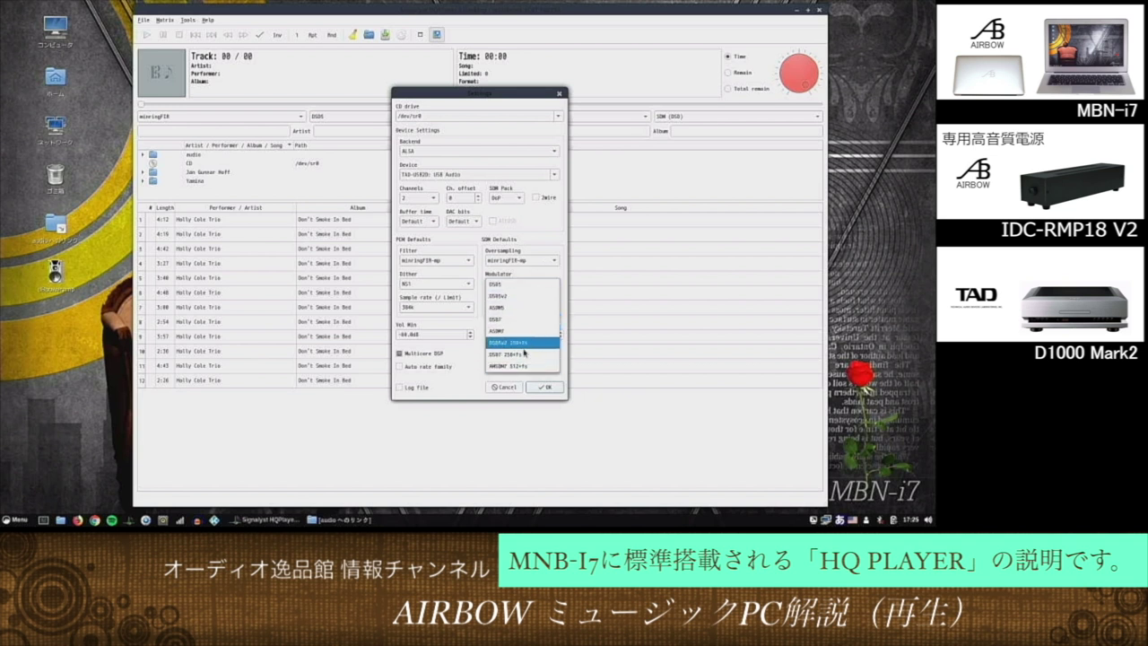
left_click(525, 285)
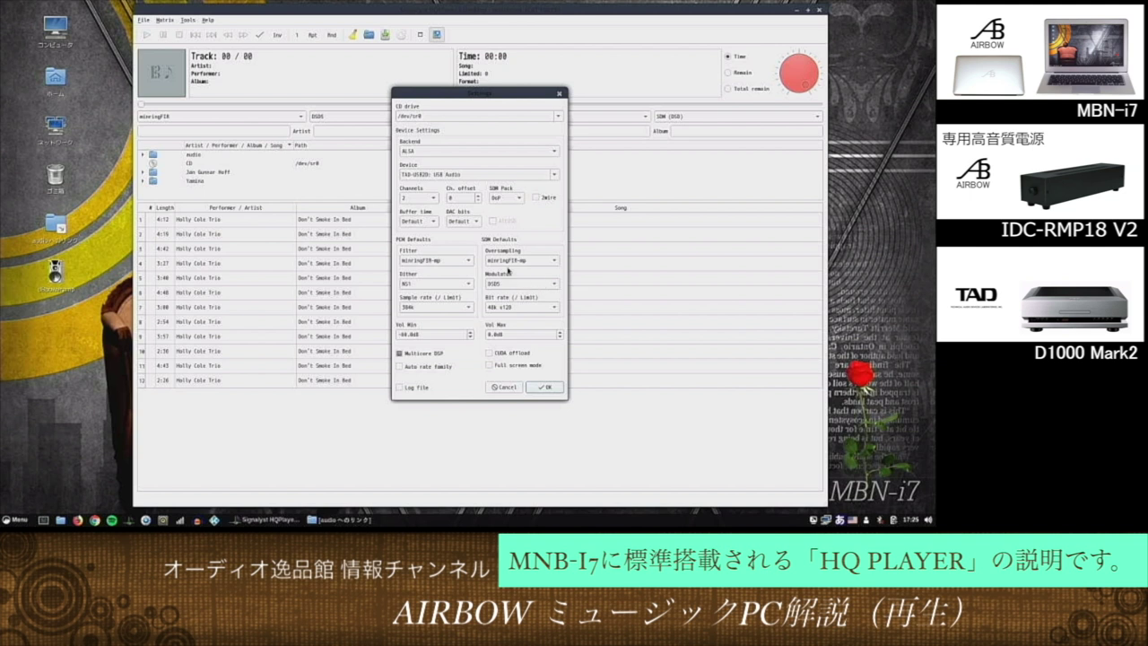
Set the SDM bit rate limit to 44.1k x128 and save the settings.
left_click(553, 309)
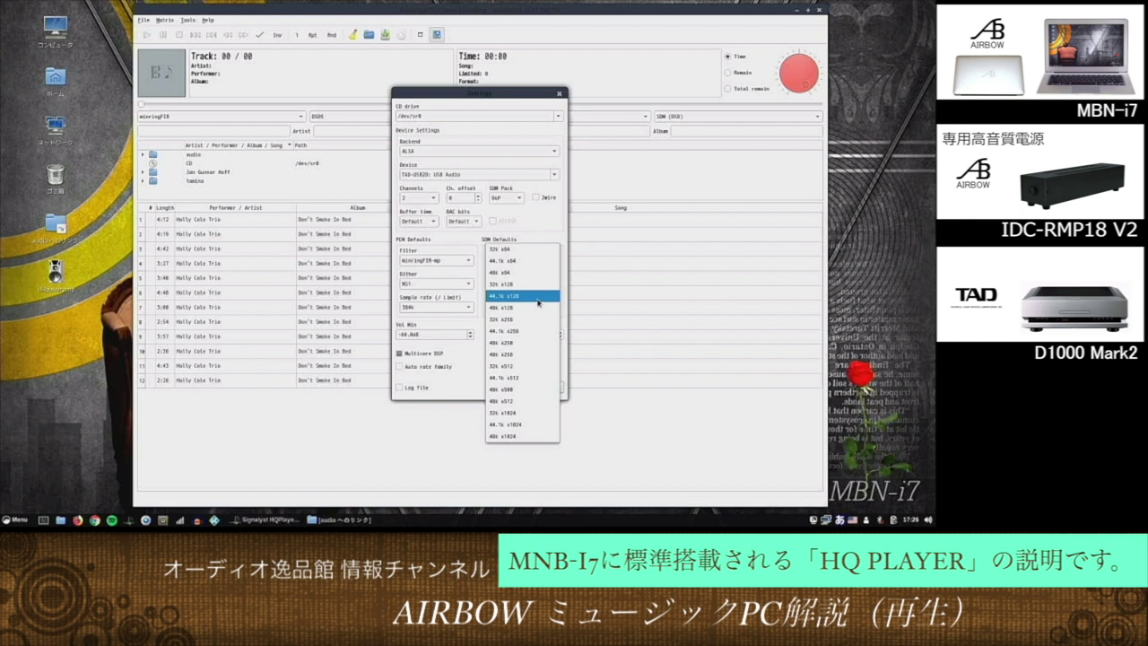
left_click(539, 296)
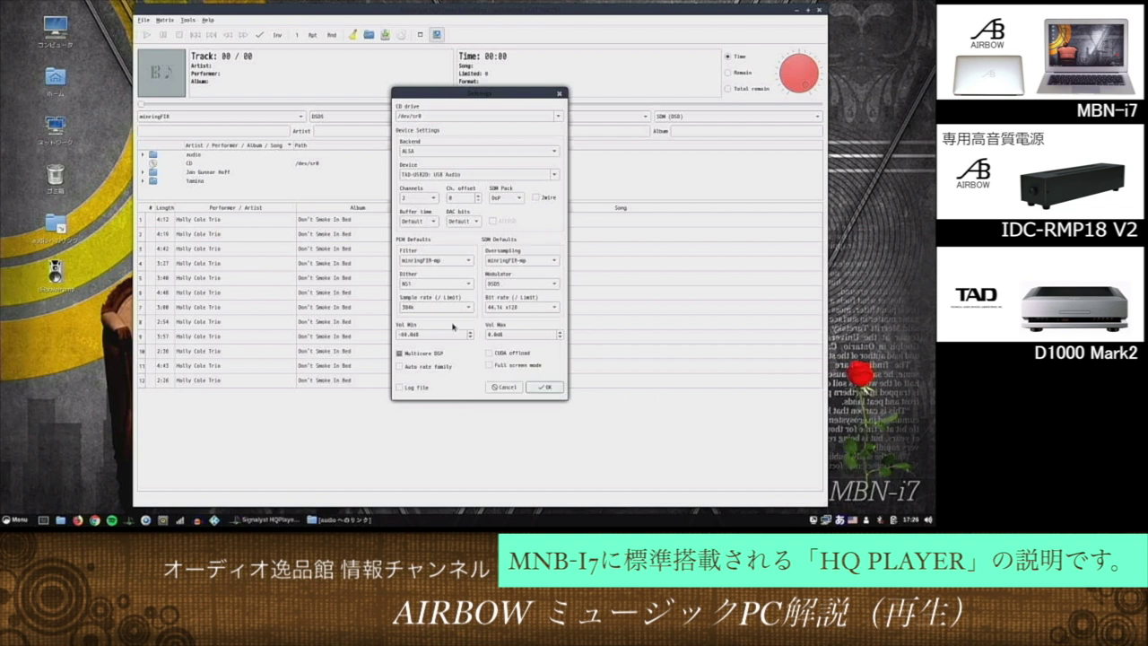
left_click(545, 388)
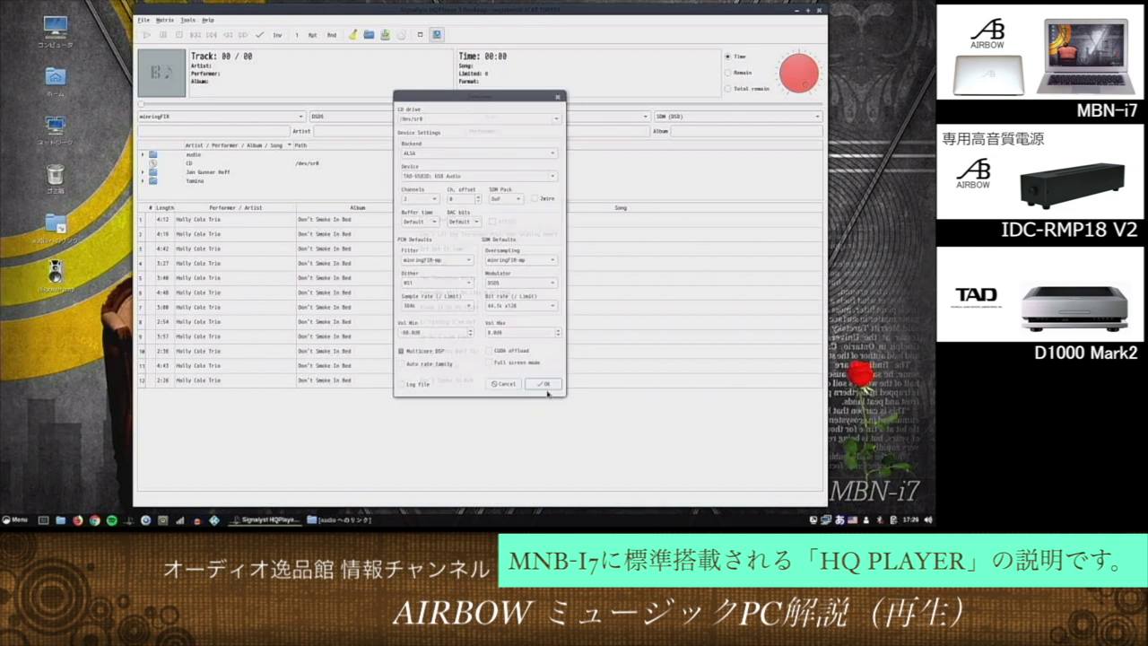
Switch the main window's output mode to PCM with the minringFIR-mp filter and NS1 dither.
left_click(814, 120)
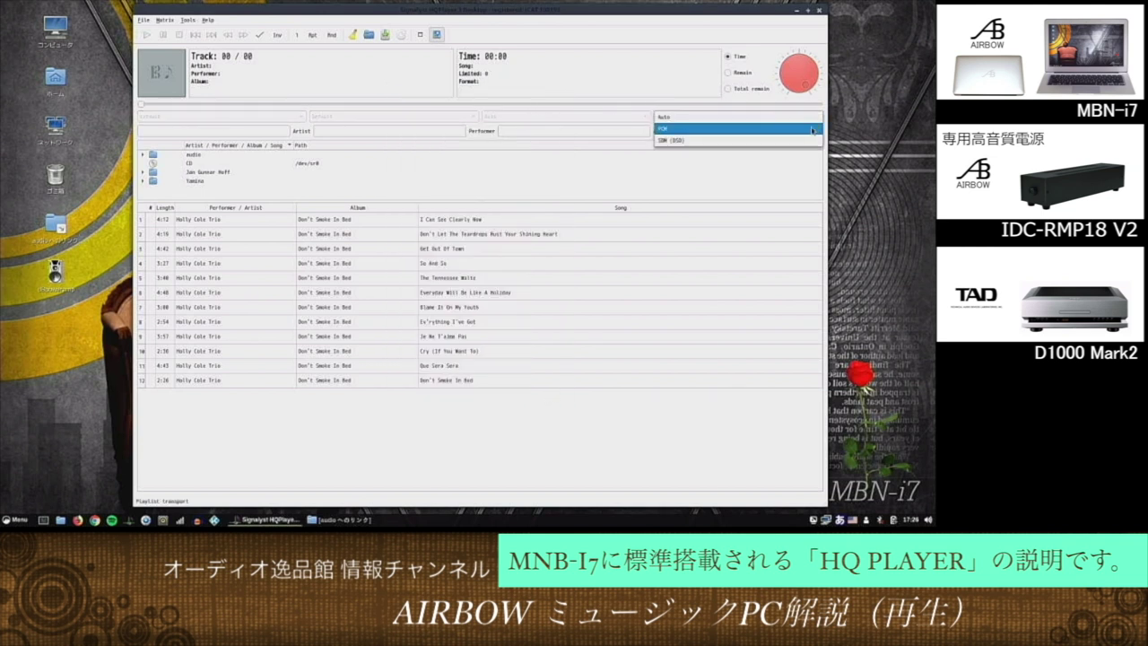
left_click(813, 130)
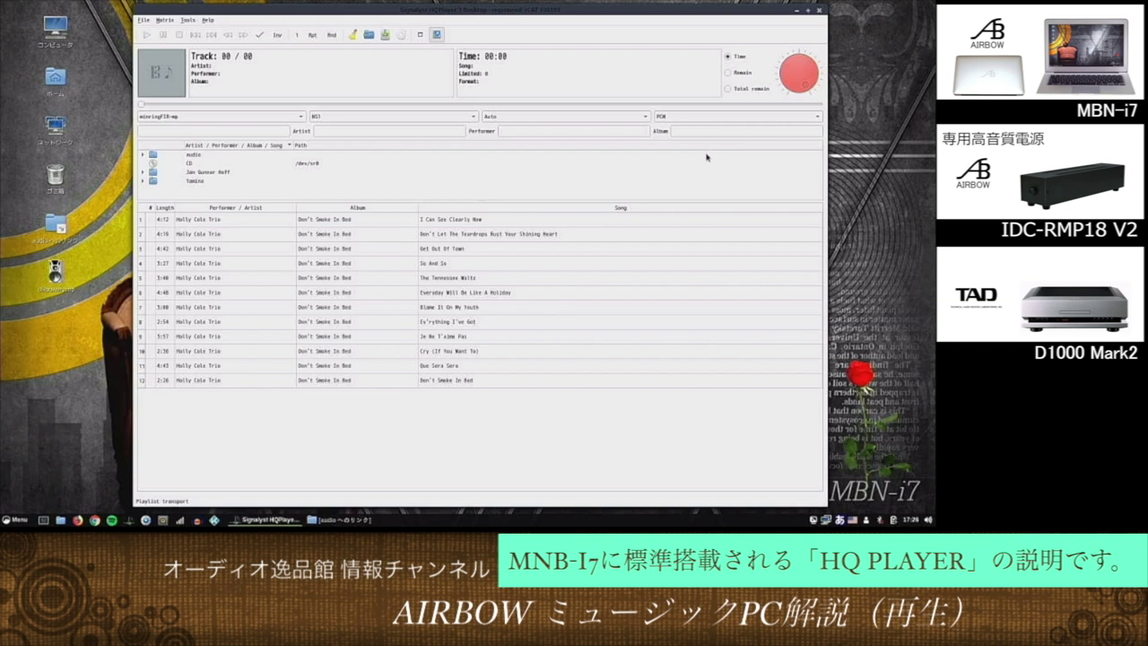
left_click(302, 116)
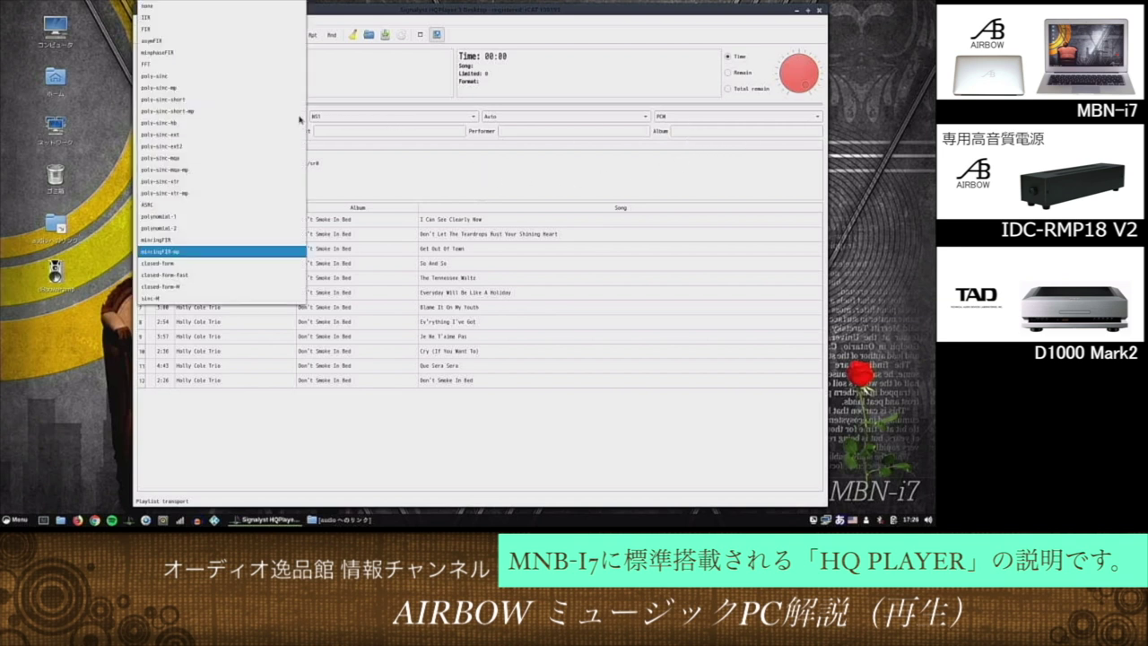
left_click(262, 252)
left_click(474, 117)
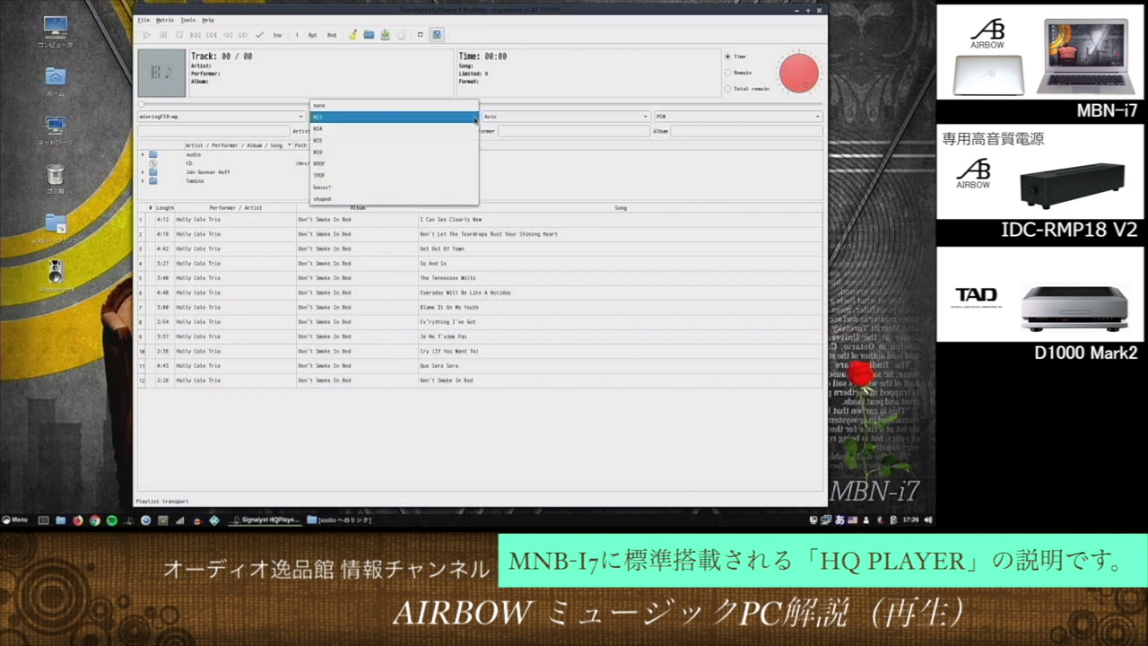
left_click(474, 118)
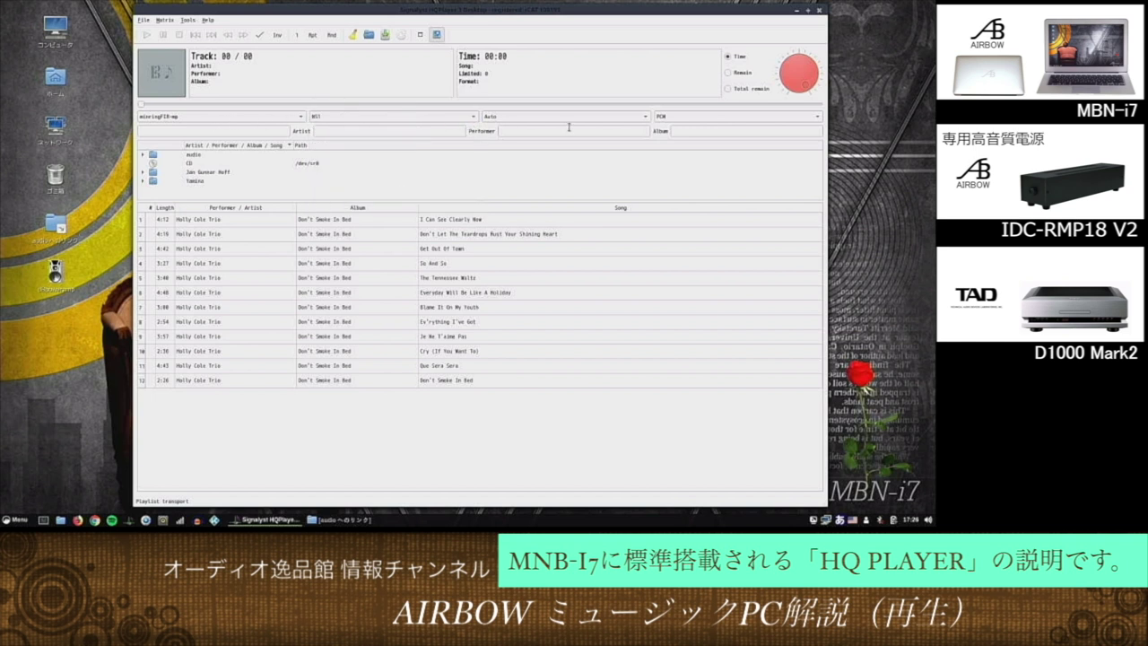
Set the PCM output sample rate to 44.1k, play track 5, The Tennessee Waltz, for comparison and stop it.
left_click(643, 120)
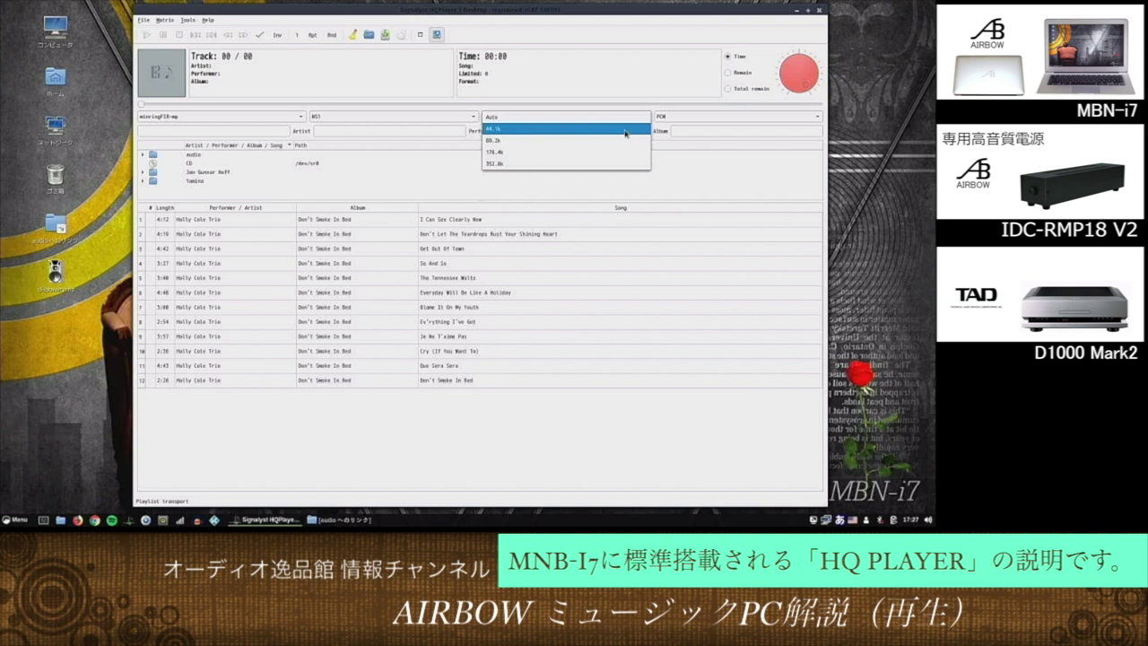
left_click(626, 131)
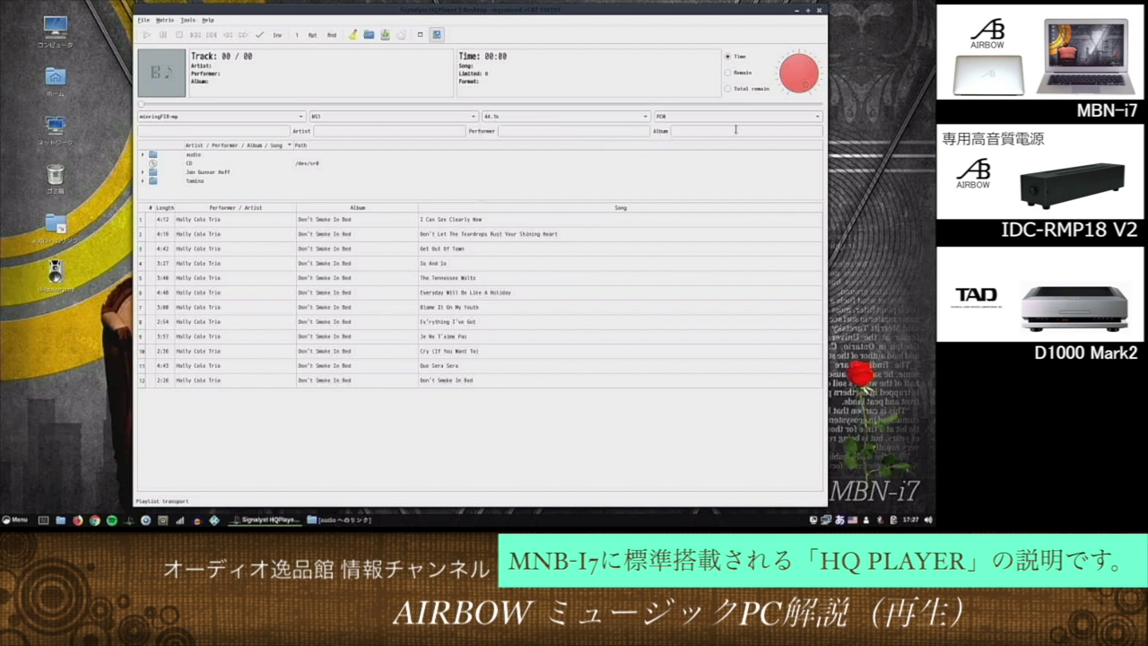
double_click(399, 280)
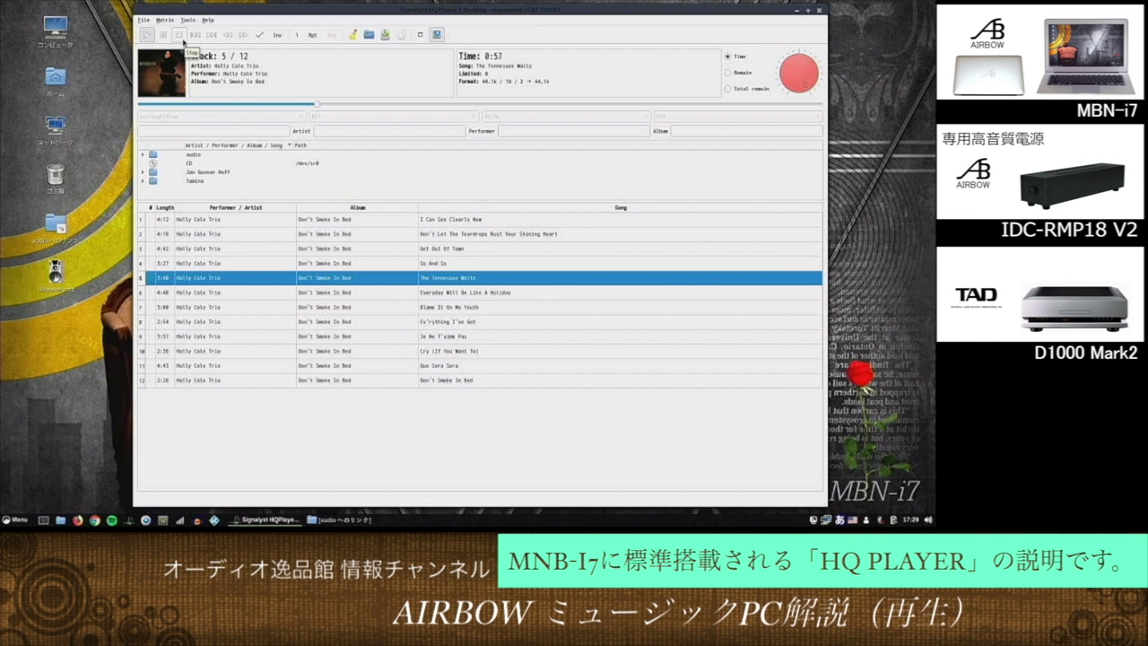
left_click(182, 39)
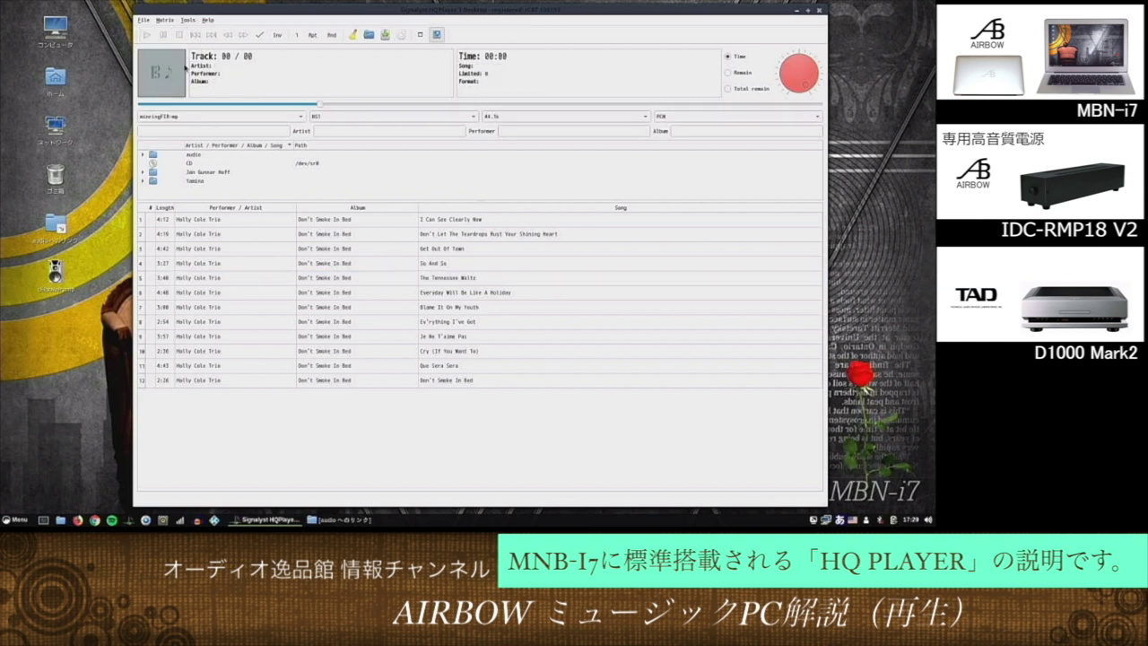
Change the output mode to Auto, play The Tennessee Waltz again and stop playback.
left_click(662, 116)
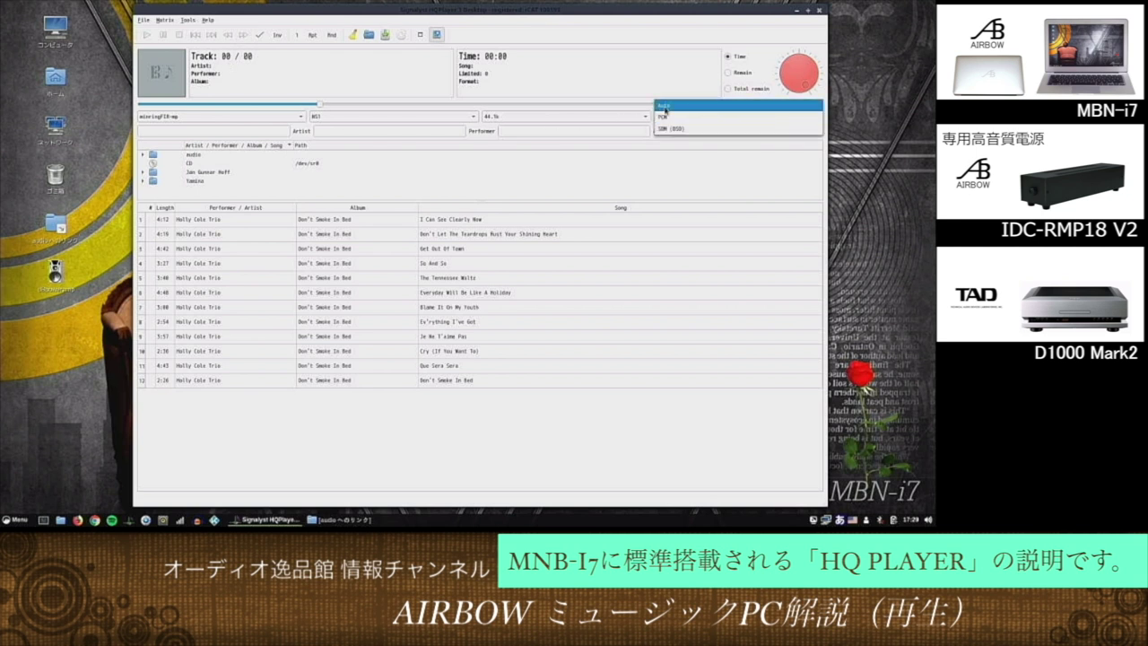
left_click(664, 110)
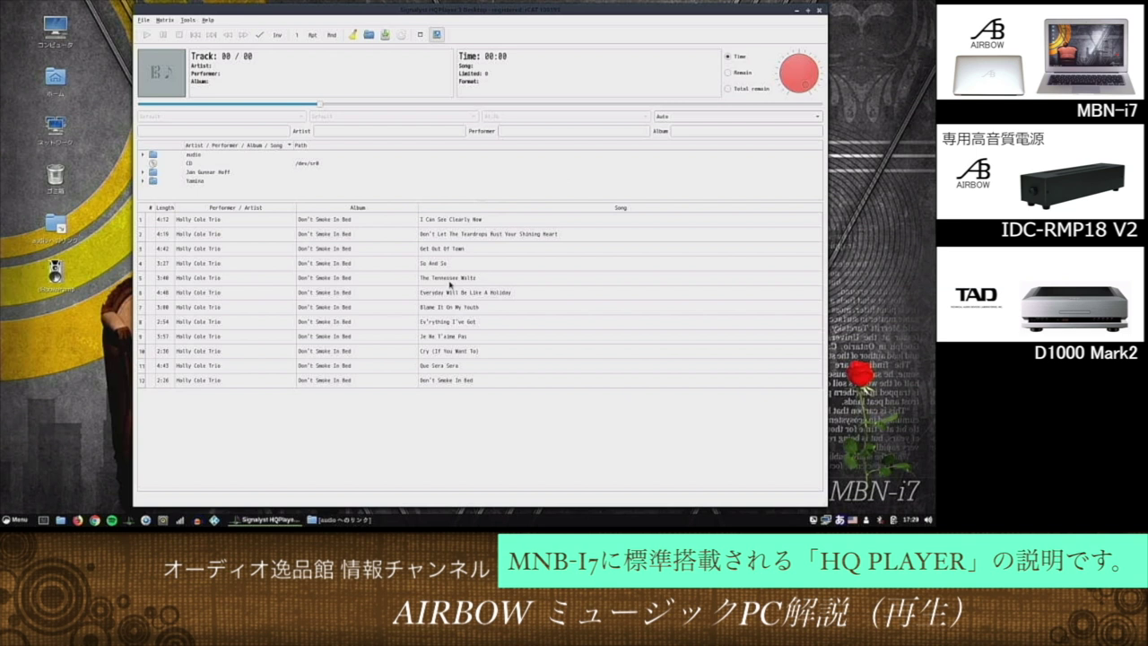
double_click(390, 280)
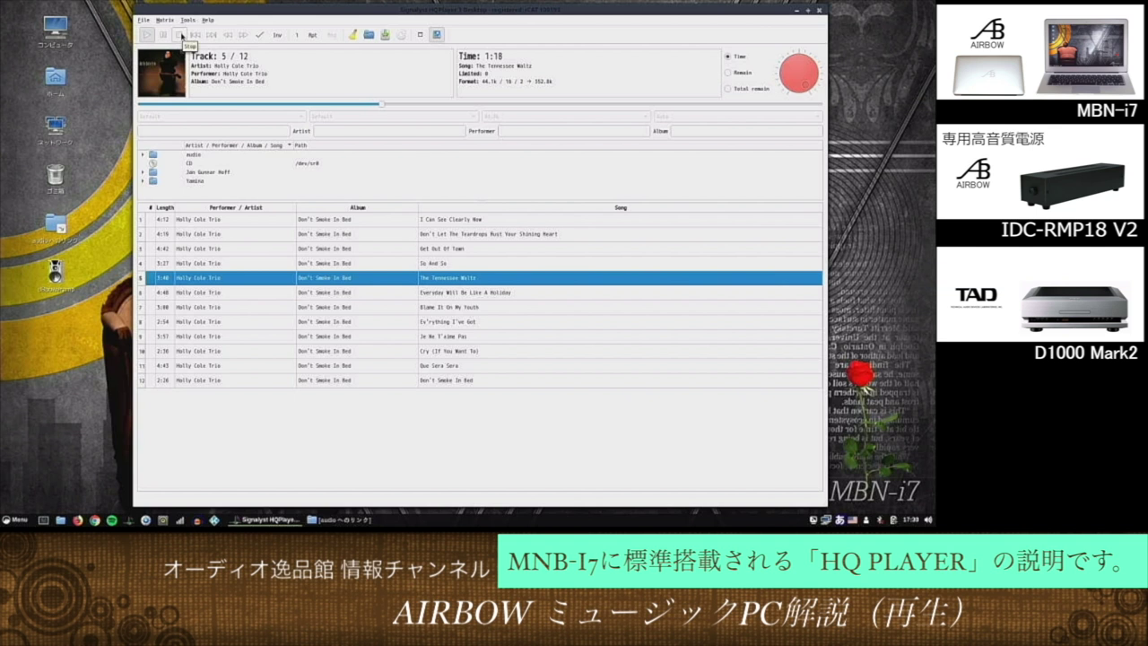
left_click(181, 36)
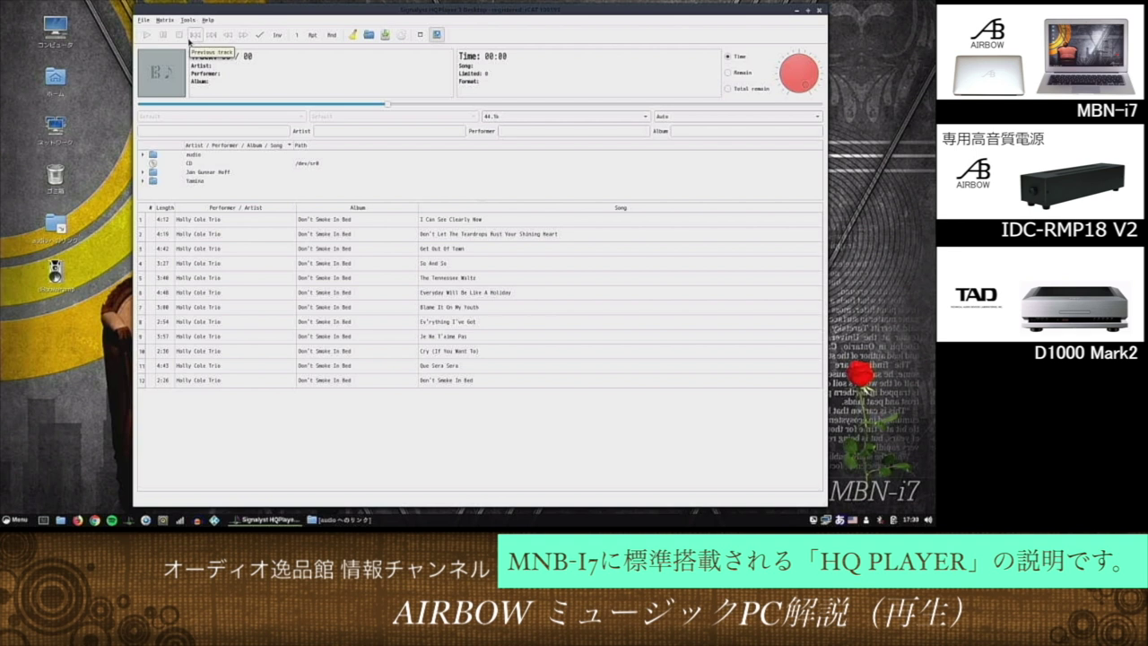
Change the output mode to SDM (DSD), play The Tennessee Waltz and stop playback.
left_click(664, 117)
left_click(671, 140)
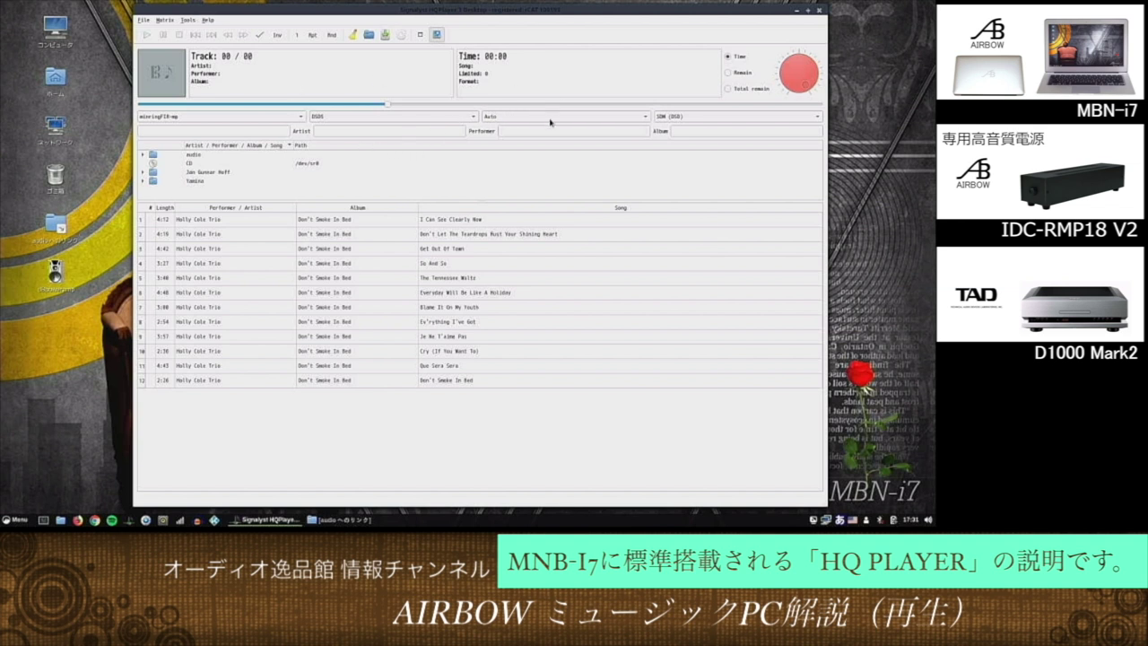
double_click(484, 280)
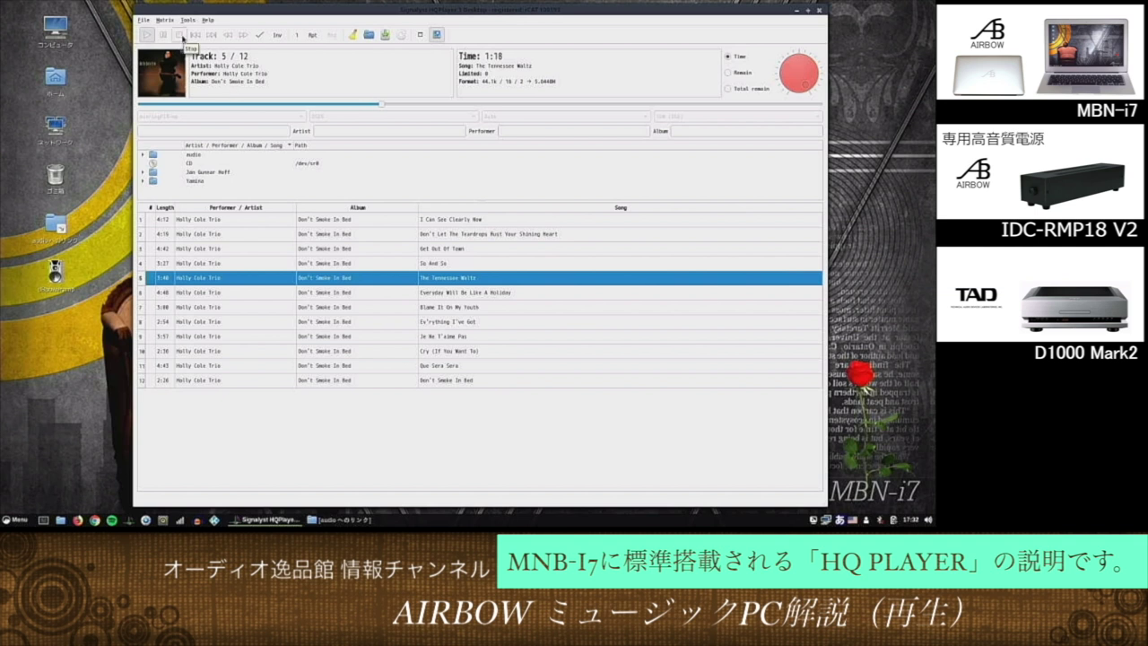
left_click(183, 38)
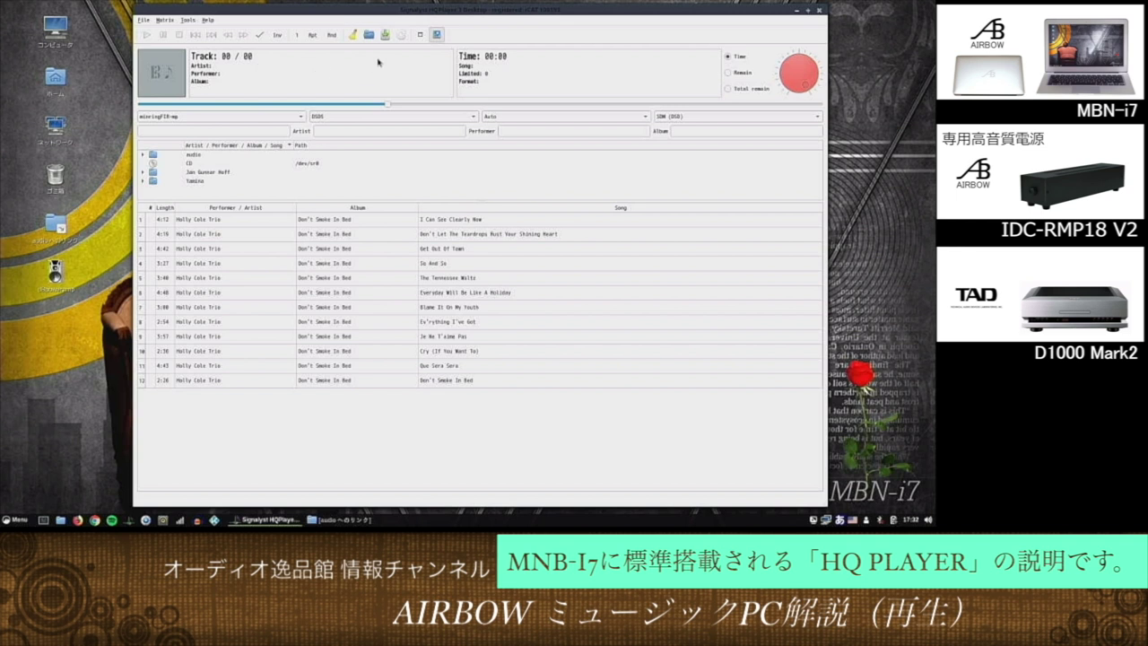
Return the output mode to PCM with the minringFIR-mp filter and NS1 dither.
left_click(683, 117)
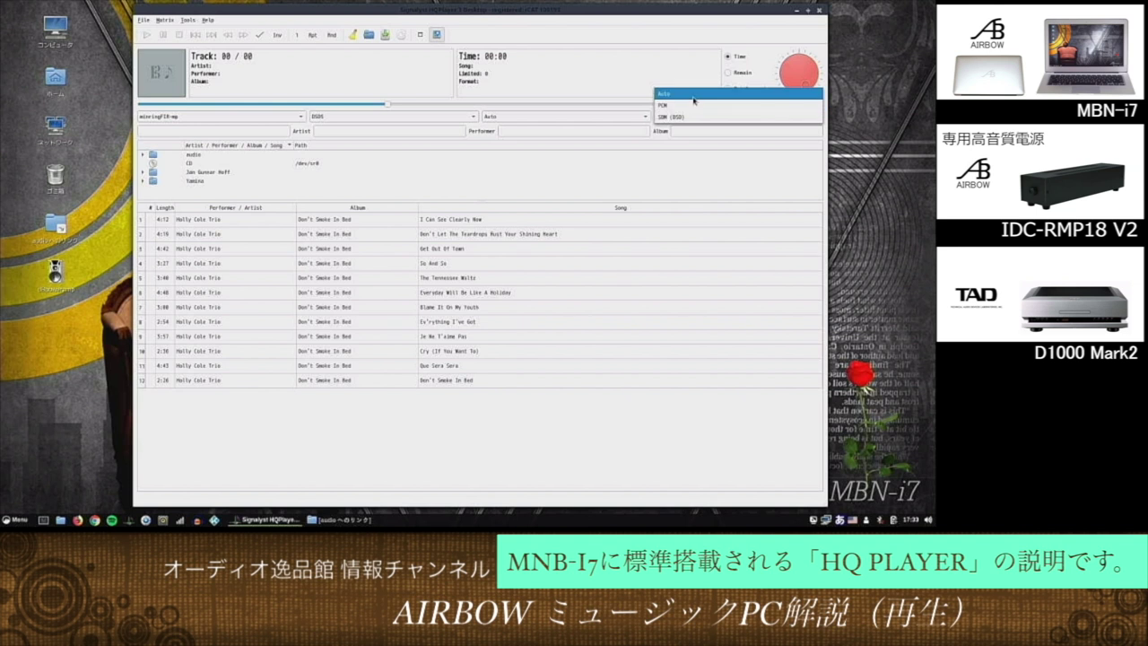
left_click(694, 107)
left_click(769, 116)
left_click(731, 107)
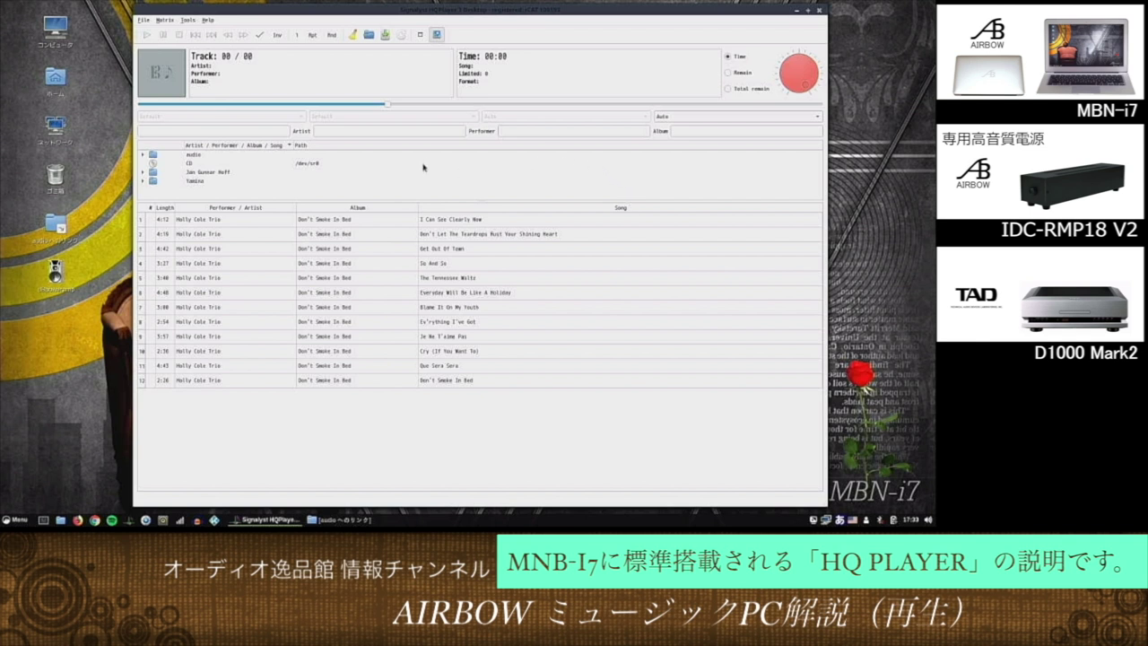
left_click(672, 116)
left_click(676, 130)
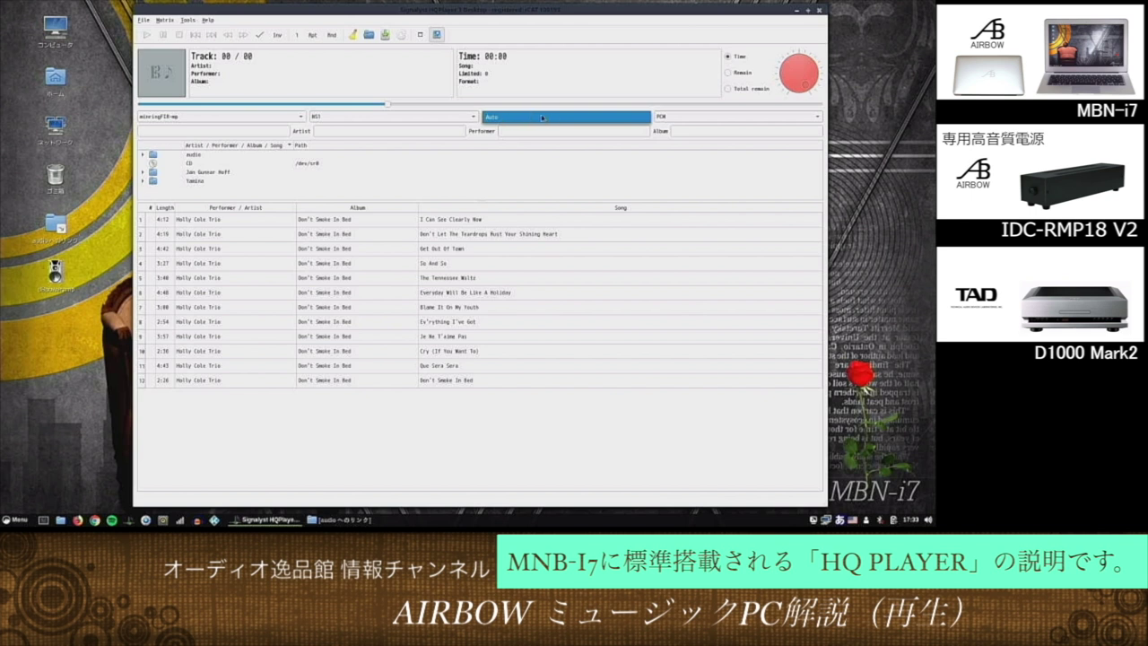
left_click(664, 120)
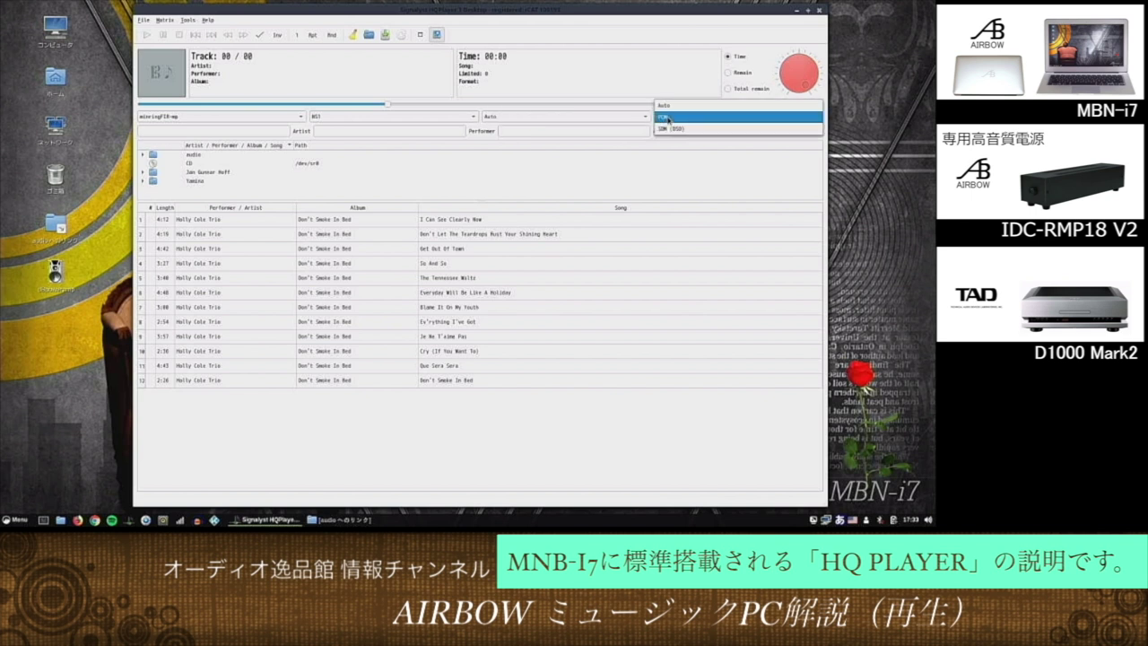
left_click(668, 120)
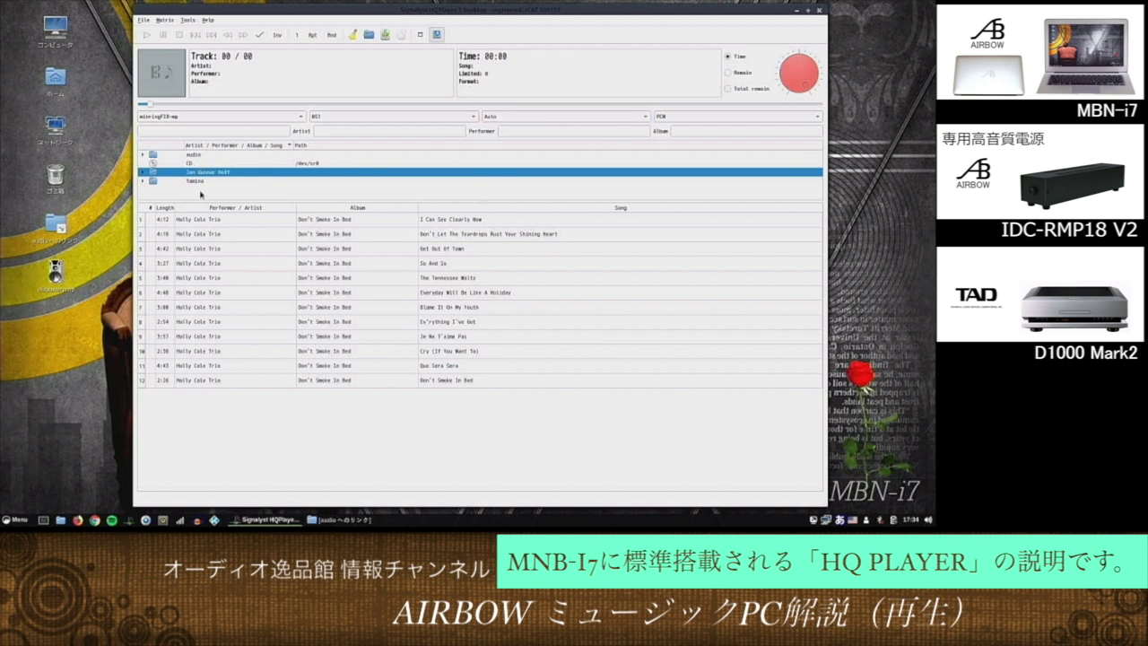
Open the playback settings and reapply the existing device, PCM and SDM configuration.
left_click(144, 20)
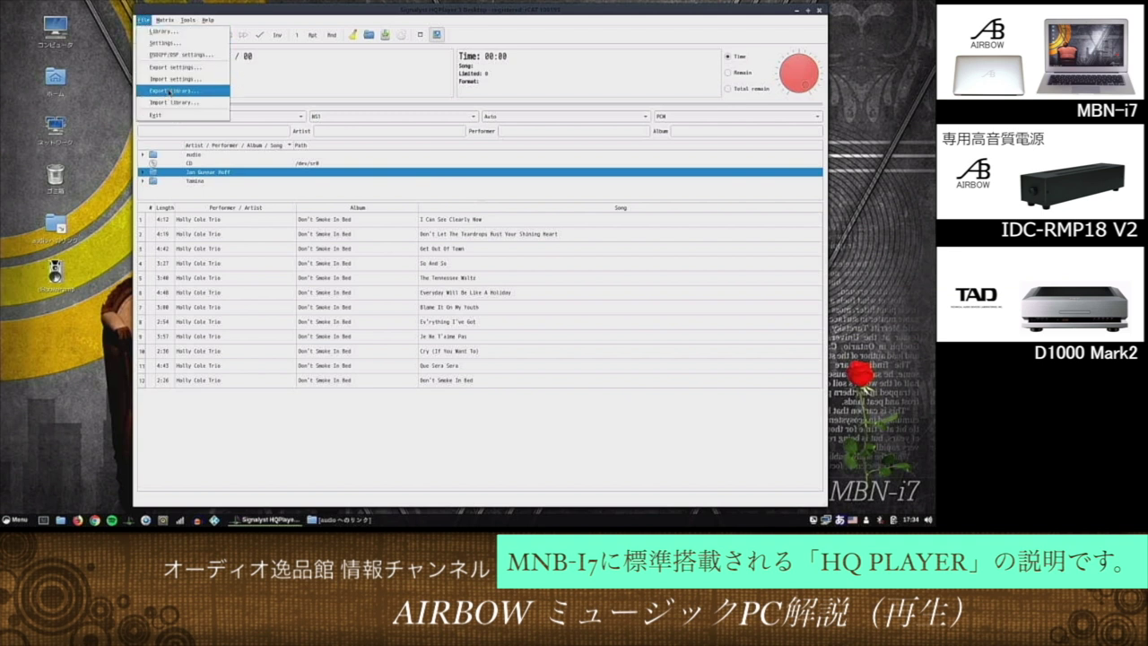
left_click(174, 43)
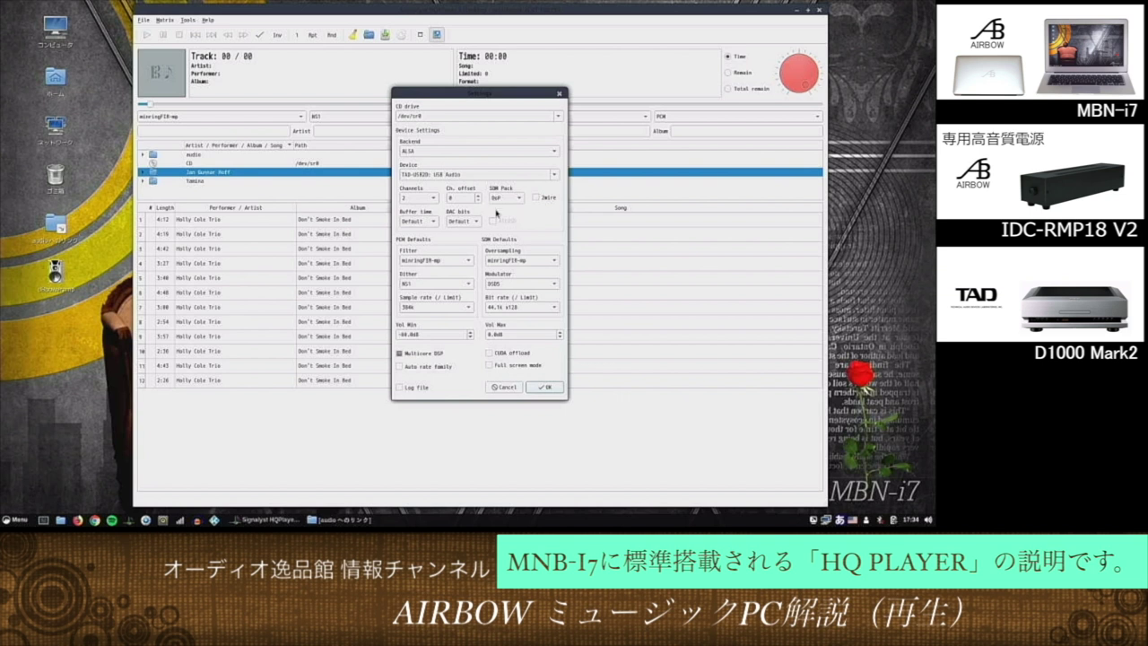
left_click(542, 387)
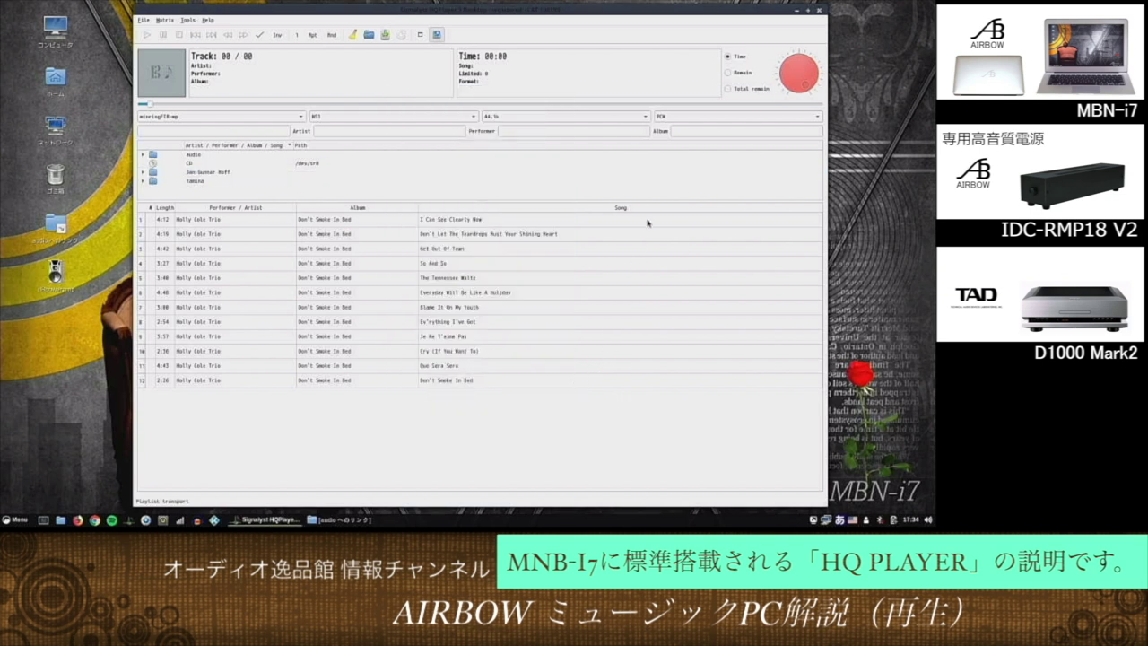
Select 44.1k as the PCM output rate, play The Tennessee Waltz and stop playback.
left_click(644, 118)
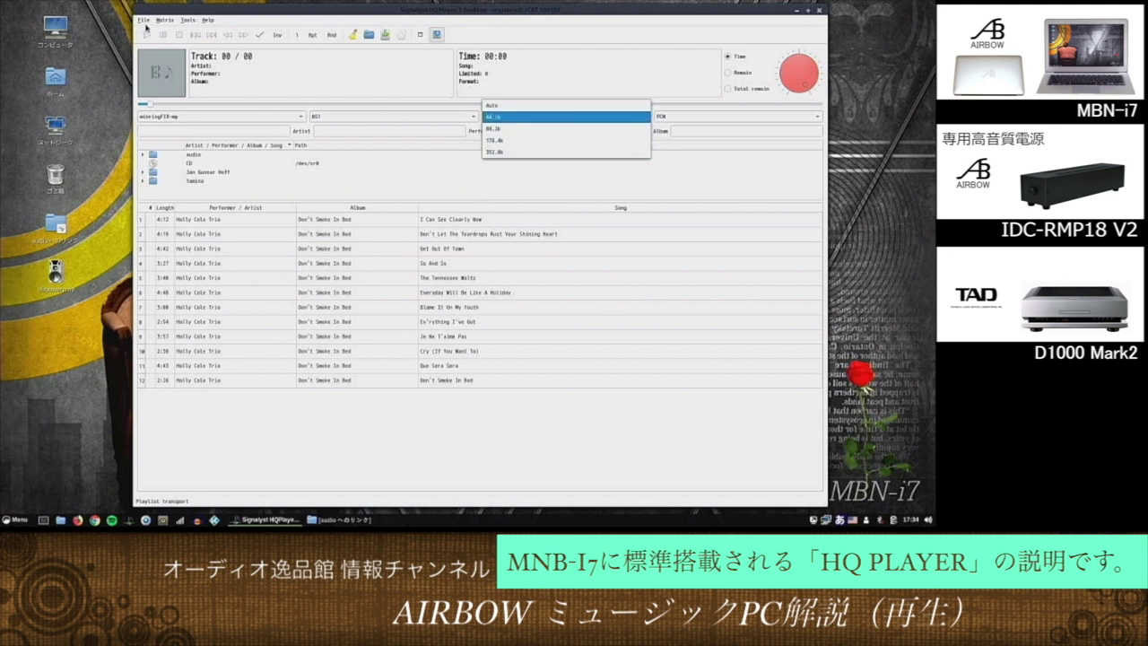
left_click(597, 117)
double_click(492, 282)
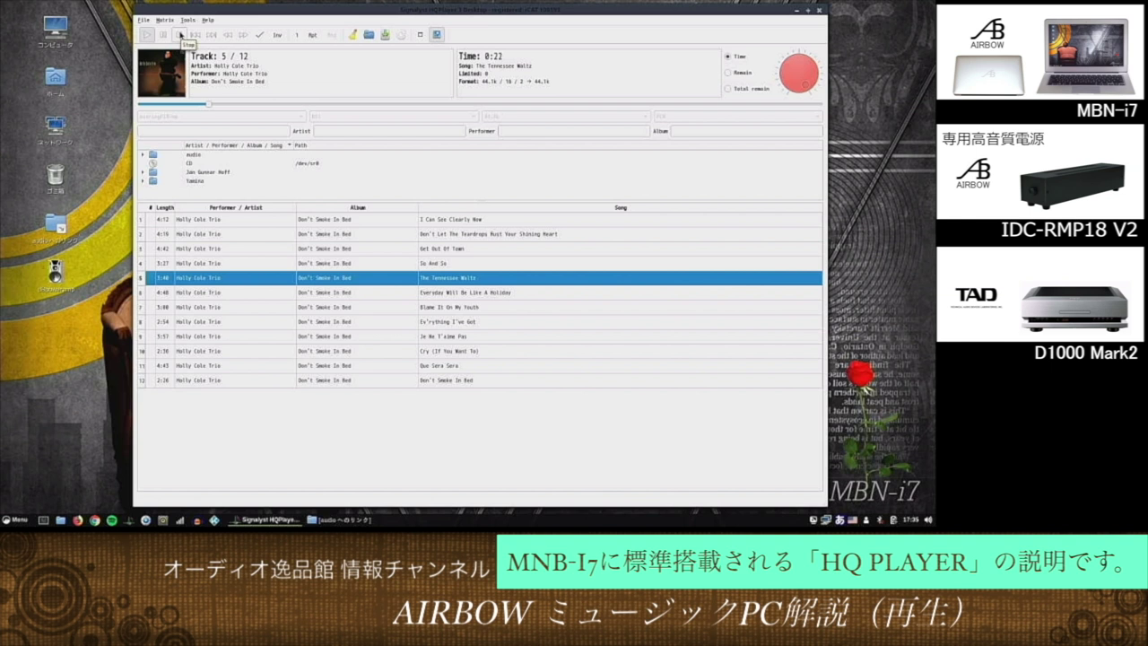
left_click(180, 35)
Raise the PCM output rate to 88.2k, play The Tennessee Waltz and stop playback.
left_click(642, 117)
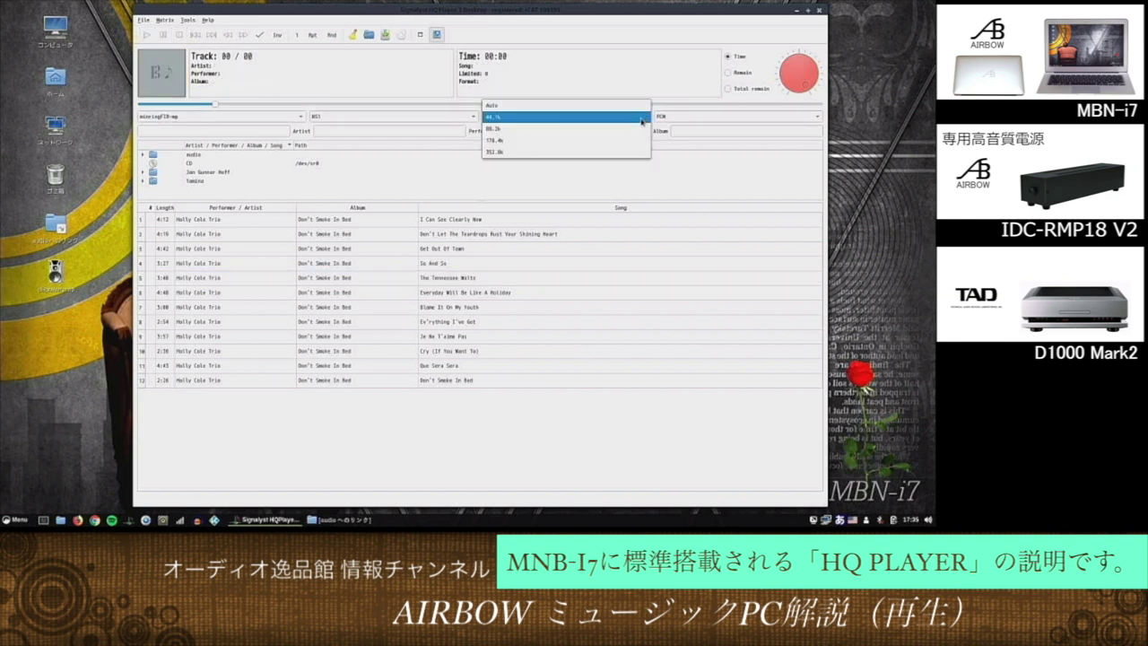
left_click(615, 126)
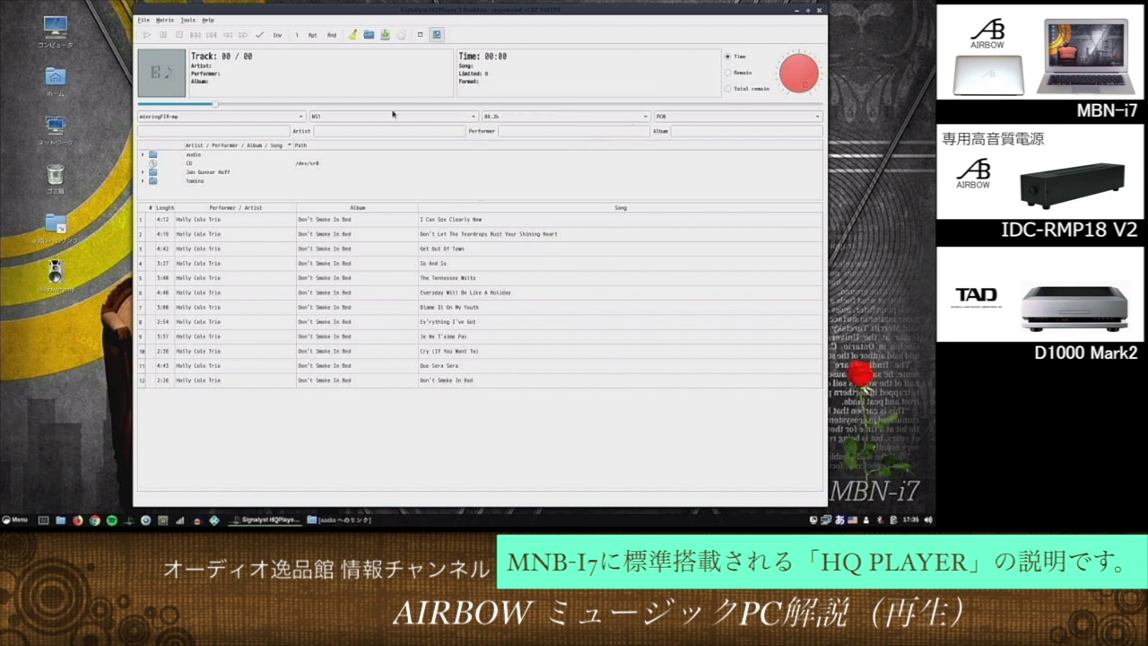
double_click(352, 280)
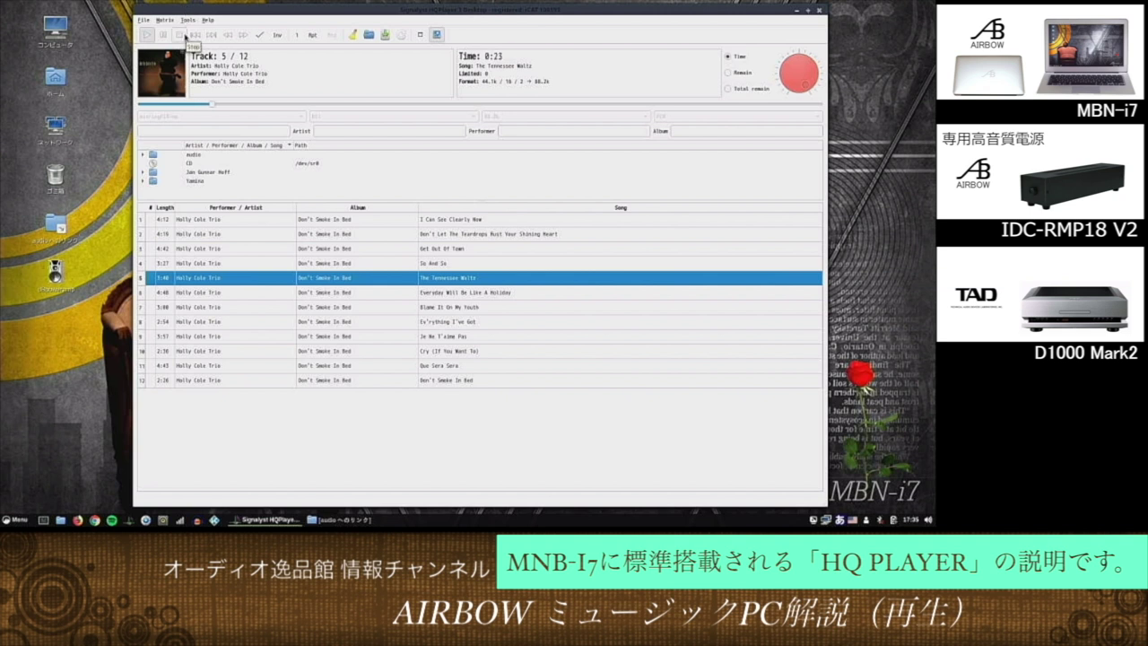
left_click(186, 36)
Raise the PCM output rate to 176.4k, play The Tennessee Waltz and stop playback.
left_click(535, 116)
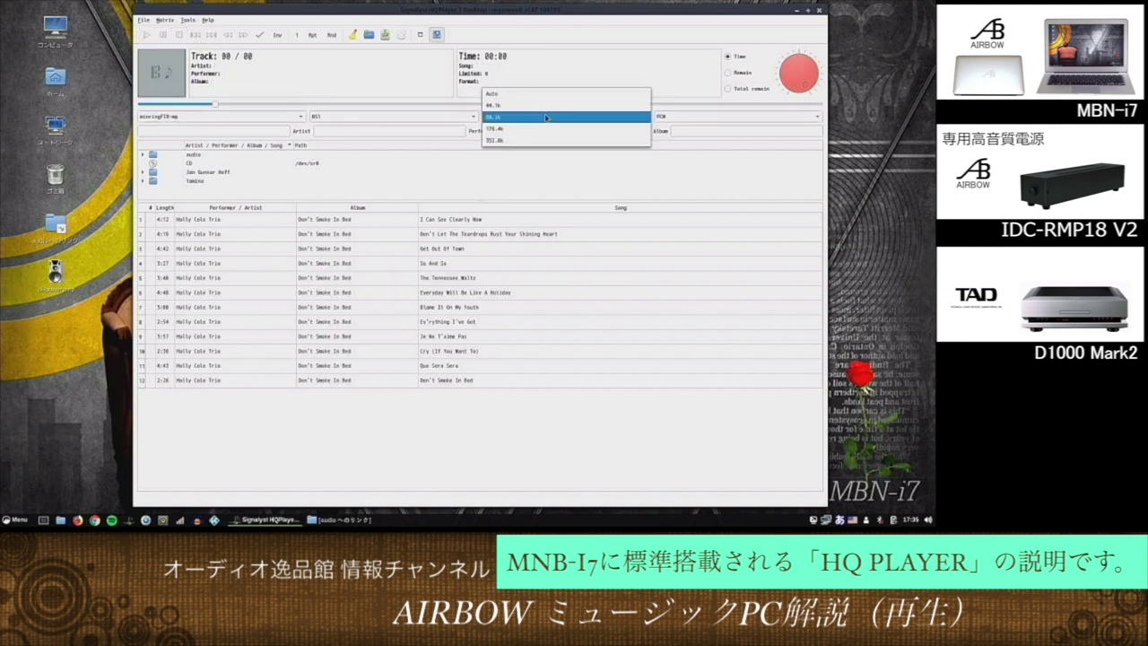
left_click(545, 127)
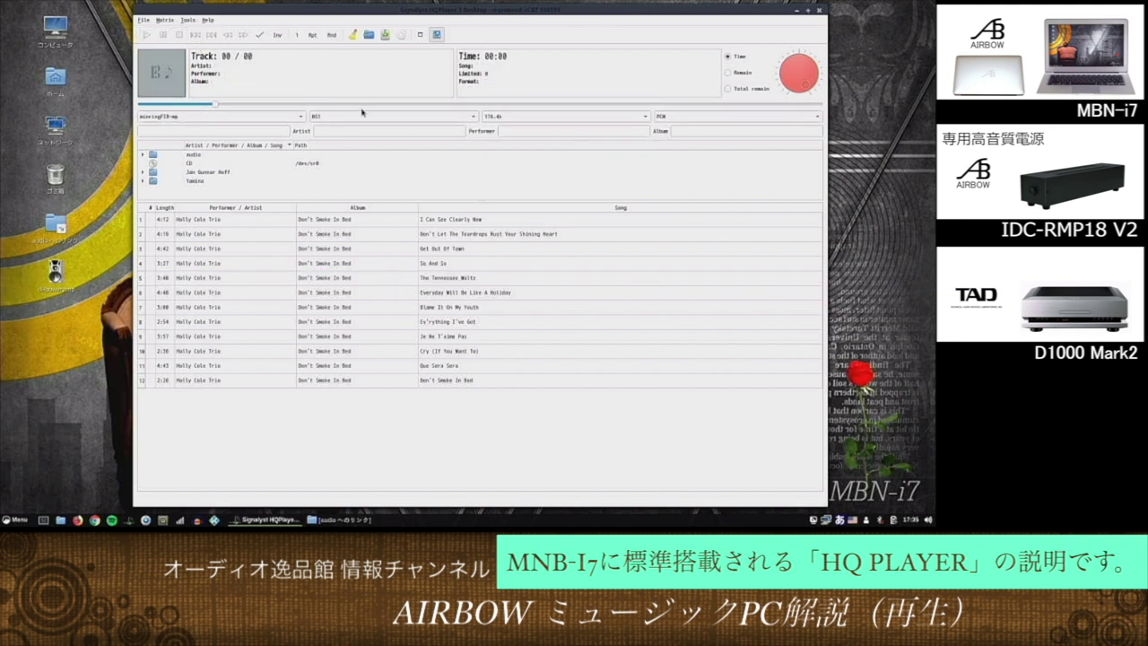
double_click(333, 281)
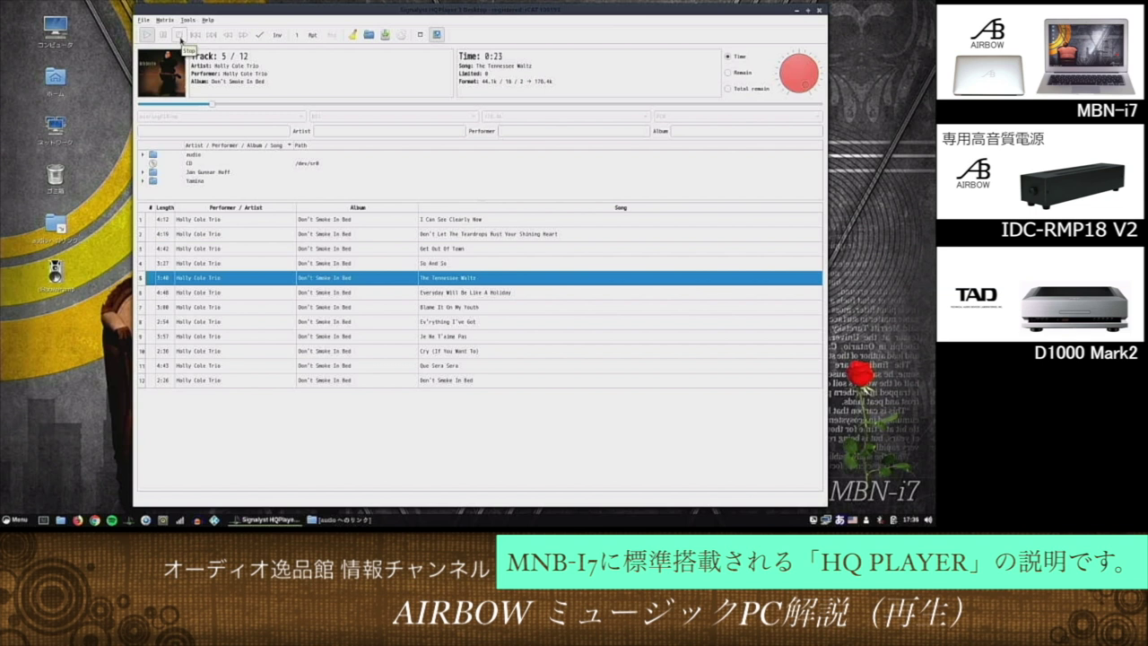
left_click(179, 35)
Raise the PCM output rate to 352.8k, play The Tennessee Waltz and stop playback.
left_click(527, 116)
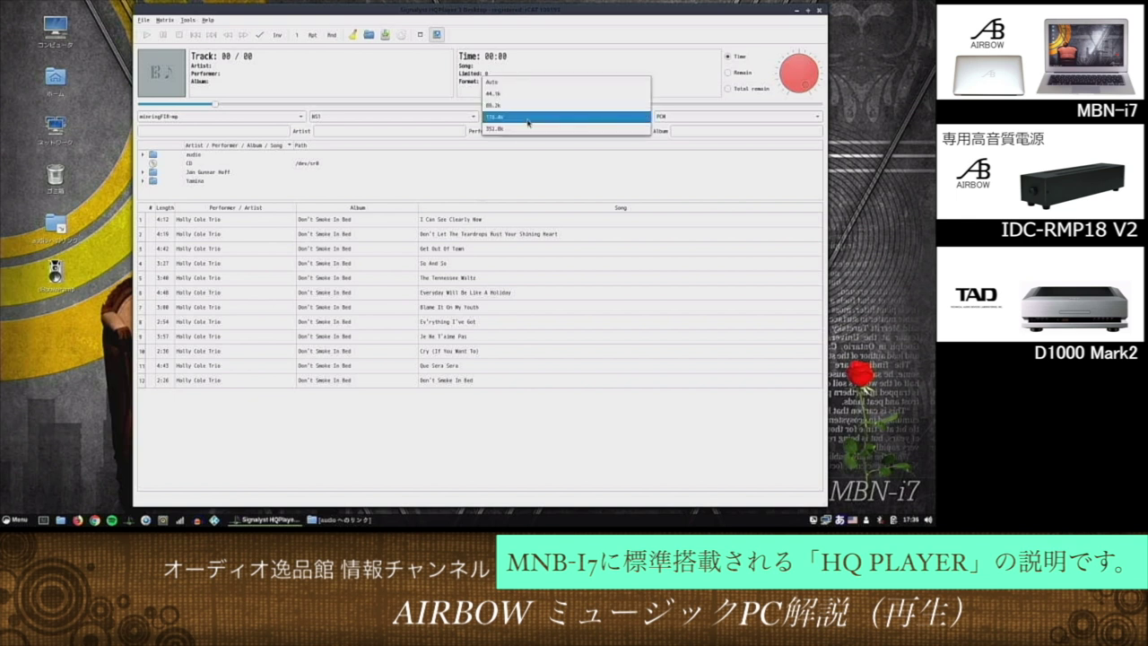
left_click(528, 128)
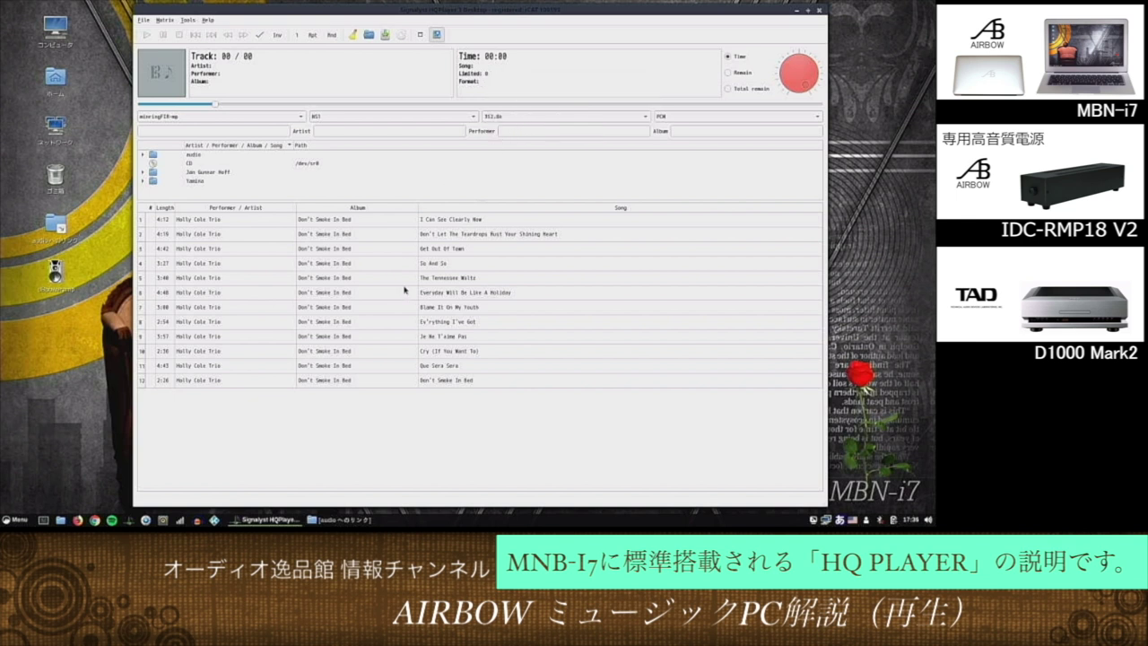
double_click(404, 289)
left_click(403, 282)
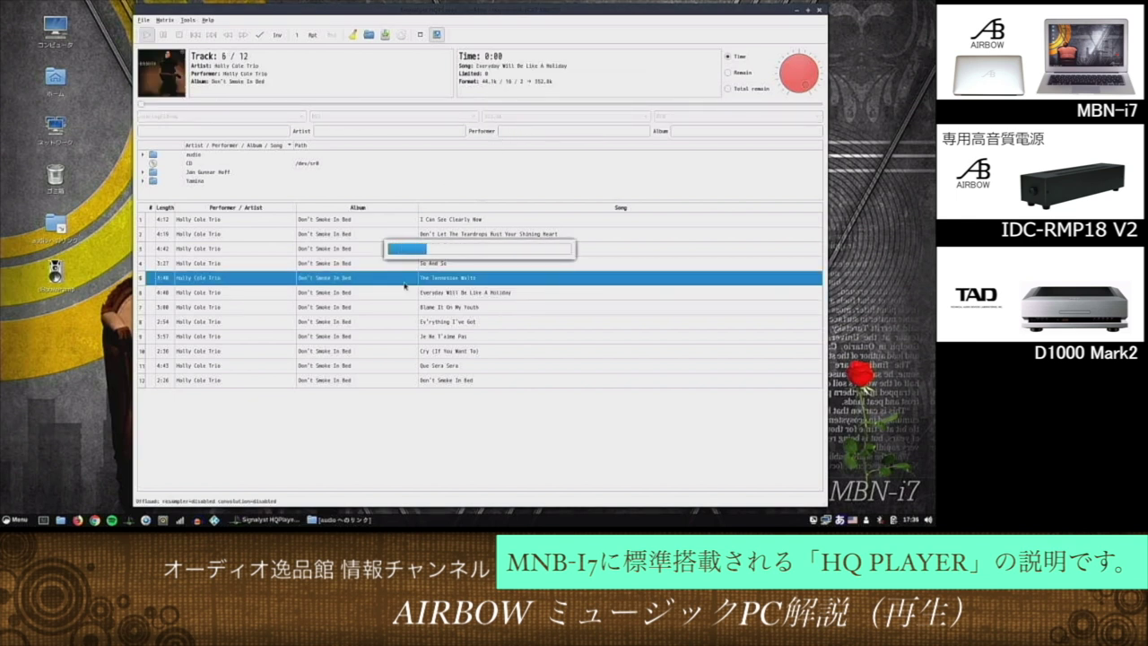
double_click(404, 282)
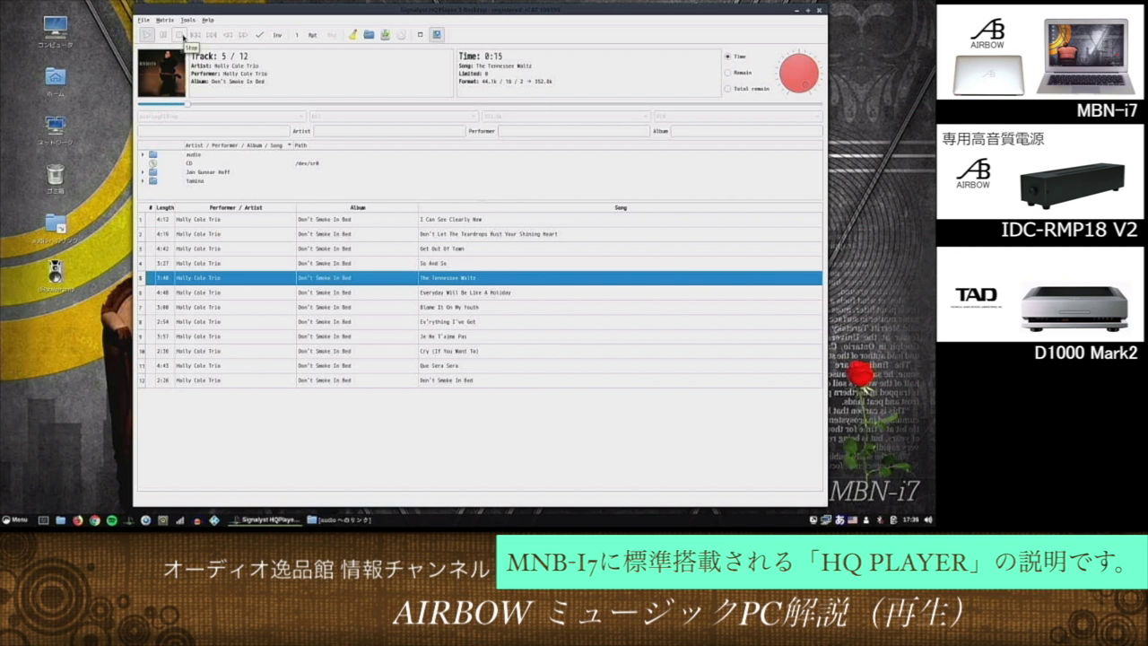
left_click(190, 41)
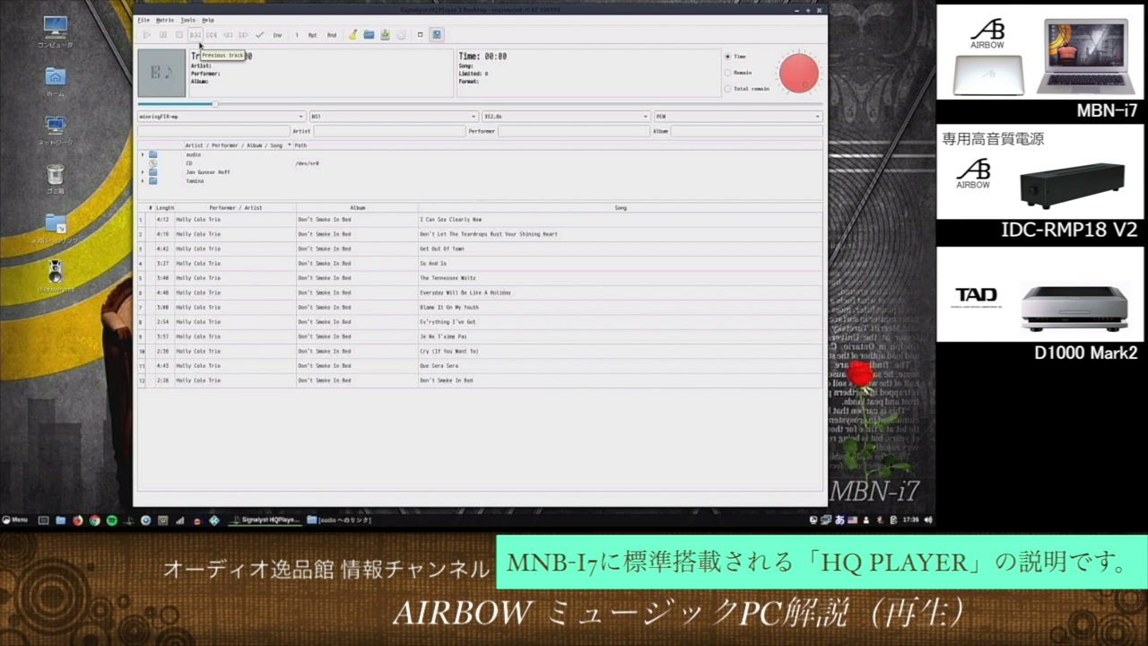
Lower the PCM output rate to 88.2k and play The Tennessee Waltz.
left_click(518, 116)
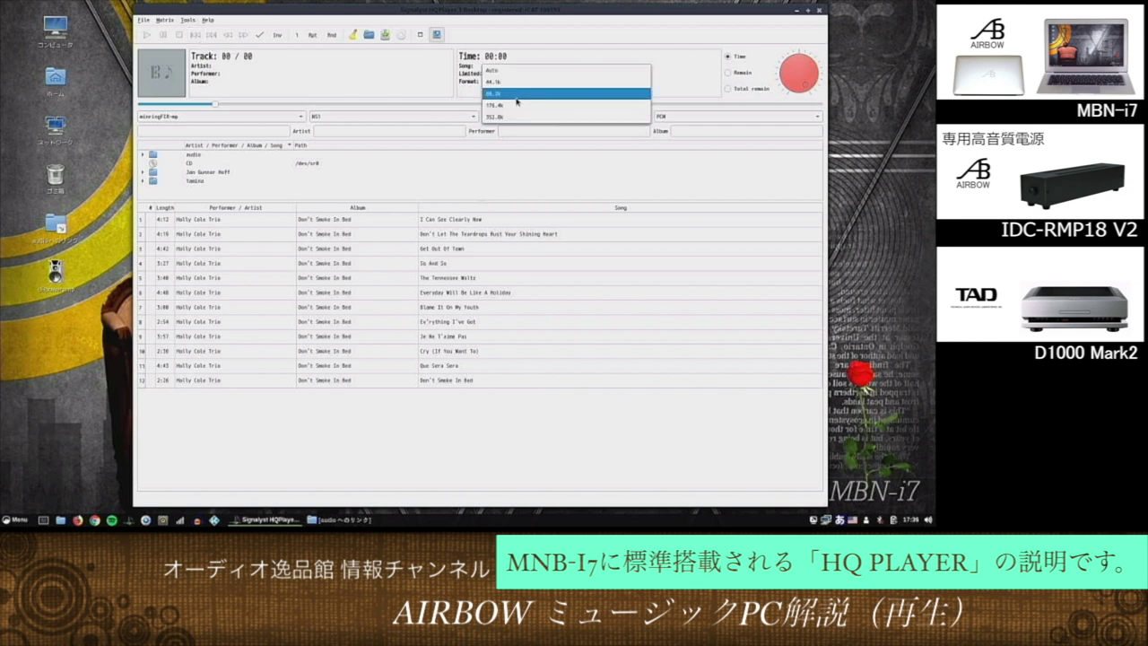
left_click(516, 93)
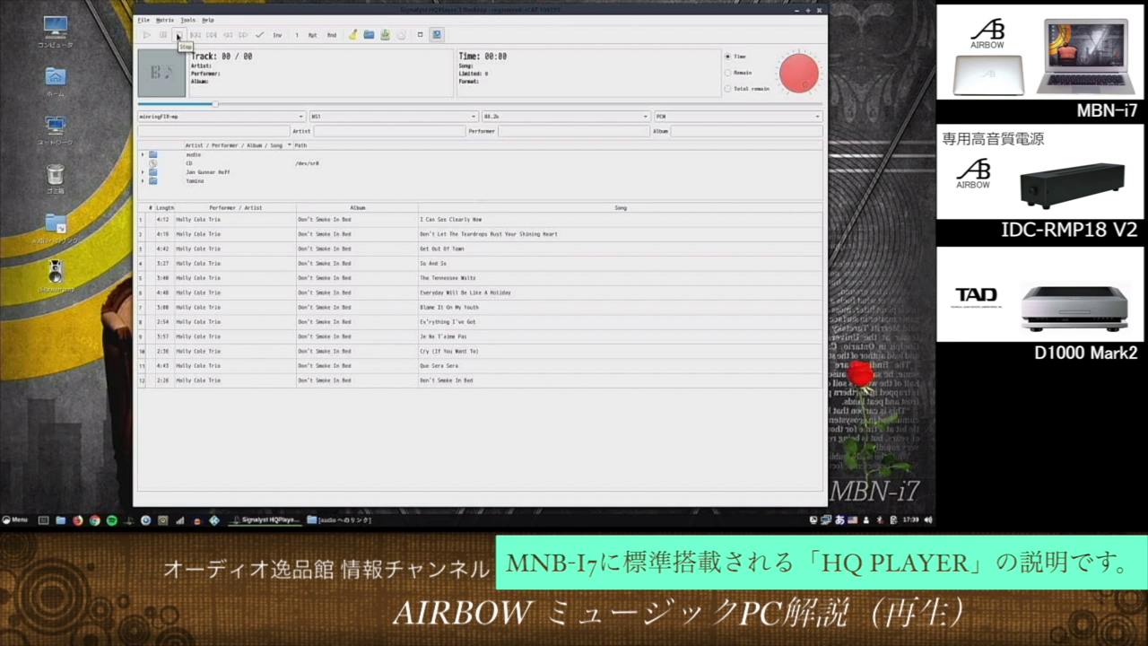
double_click(340, 281)
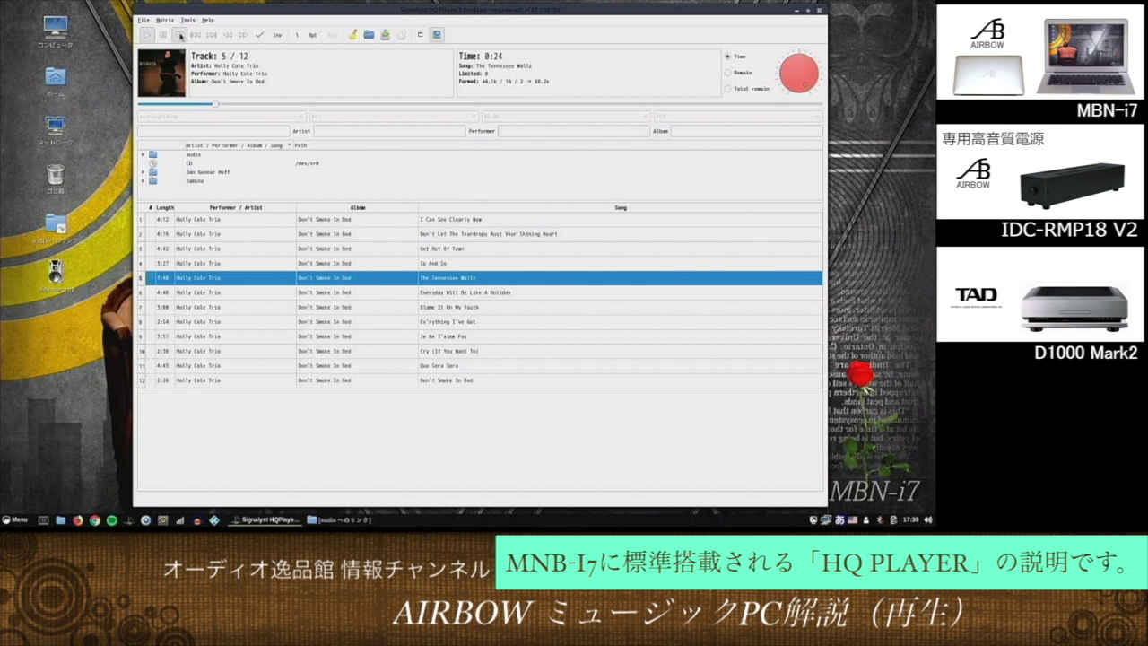
Stop playback, set the filter to IIR with the output rate on Auto, and play The Tennessee Waltz until stopping it again.
left_click(184, 36)
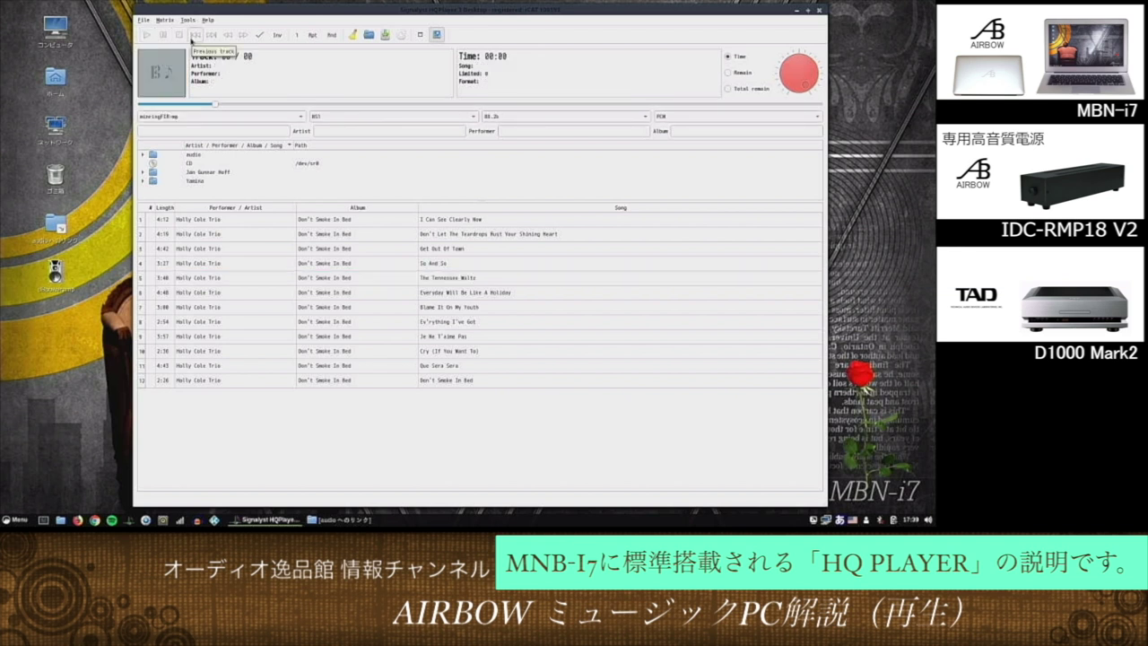
left_click(302, 117)
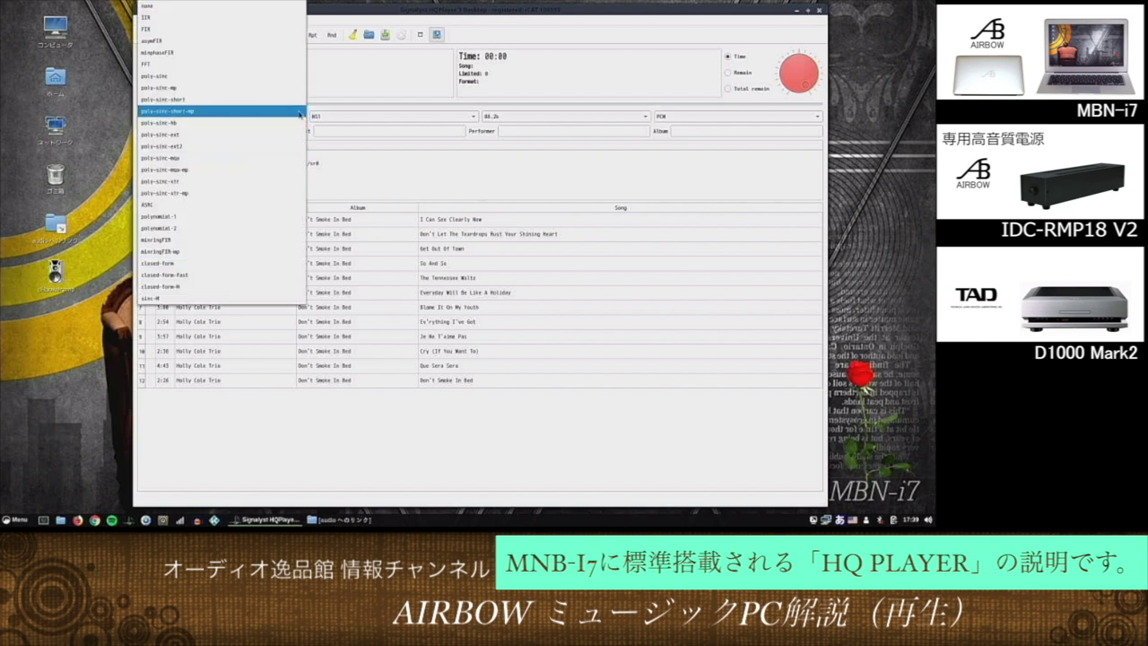
left_click(258, 18)
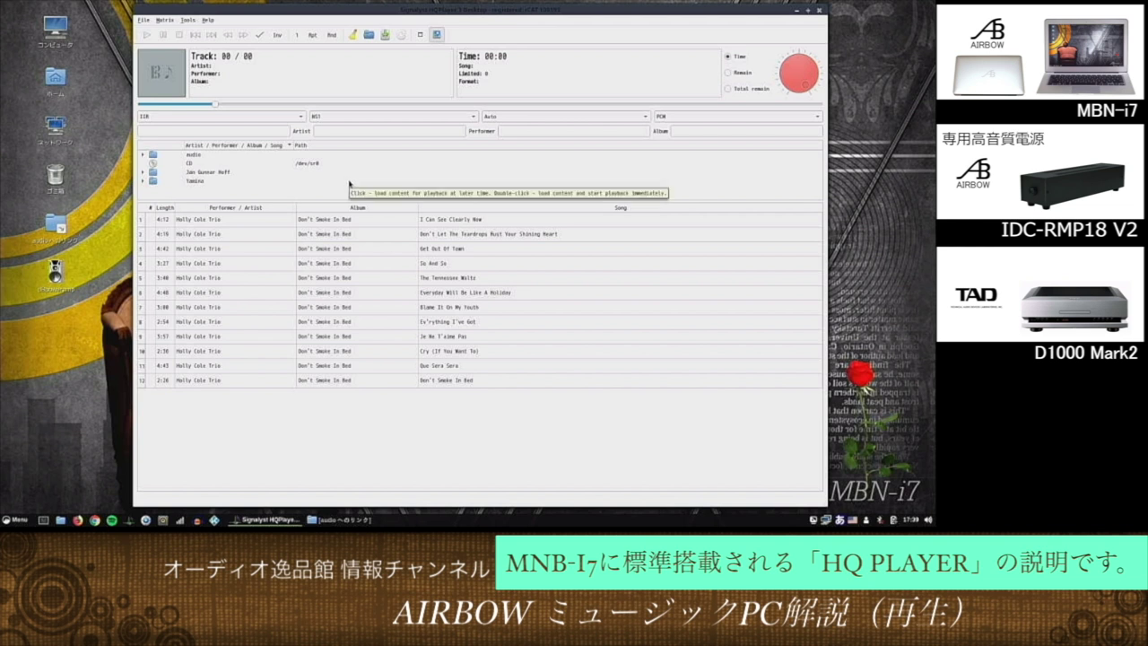
double_click(296, 280)
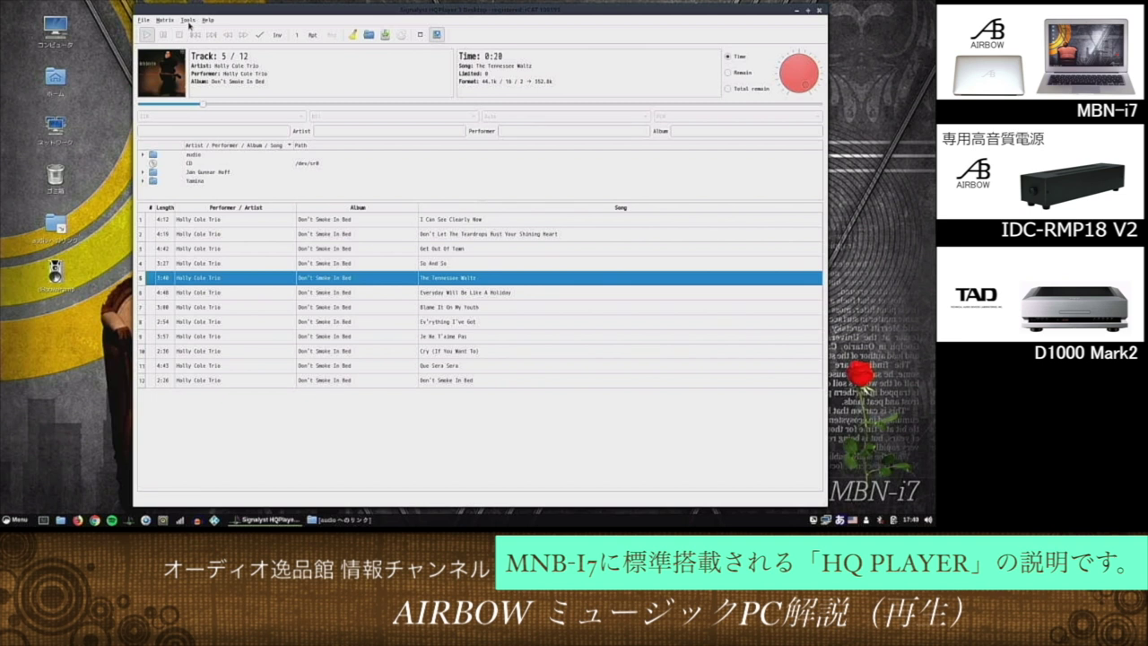
left_click(180, 34)
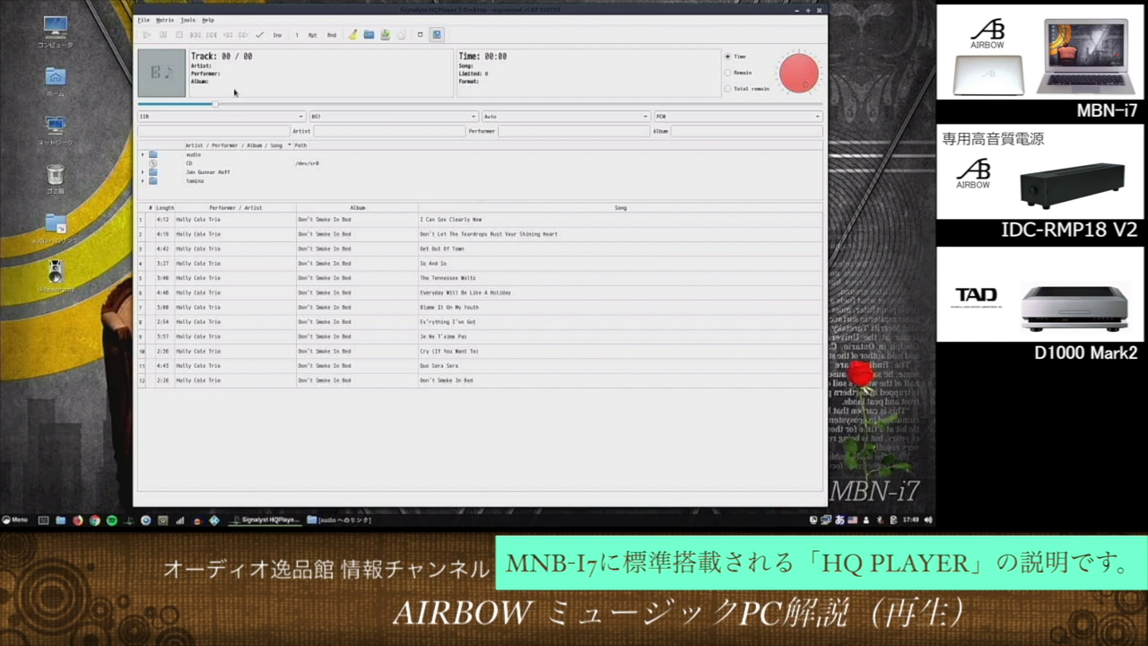
Set the filter to poly-sinc-short-mp, play The Tennessee Waltz and stop playback.
left_click(301, 117)
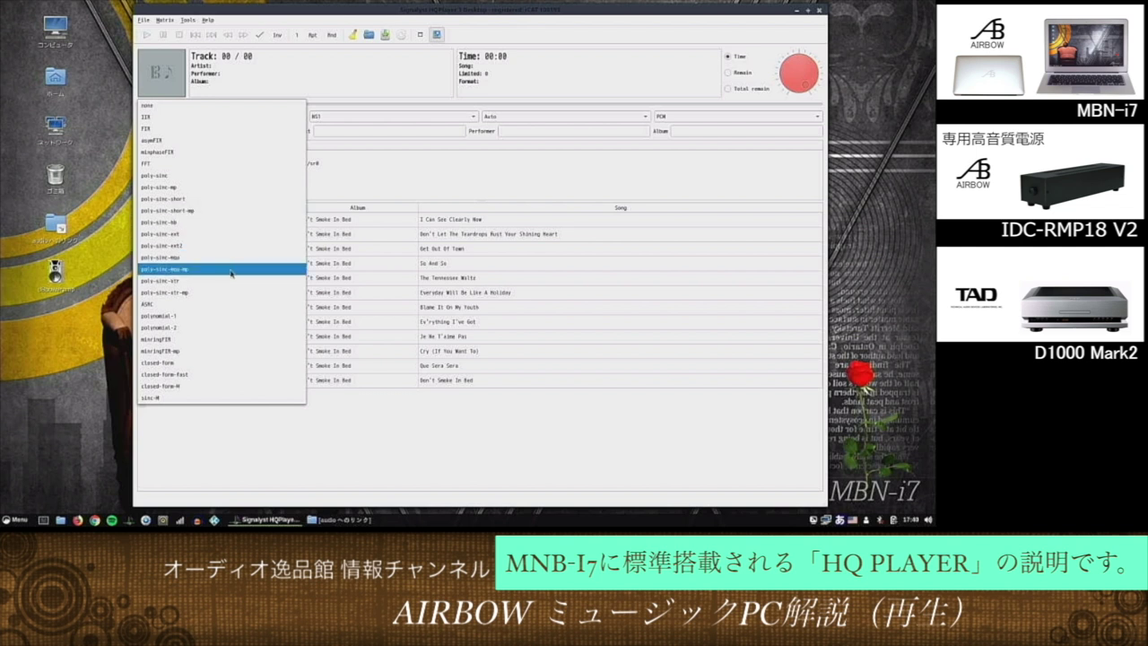
left_click(231, 212)
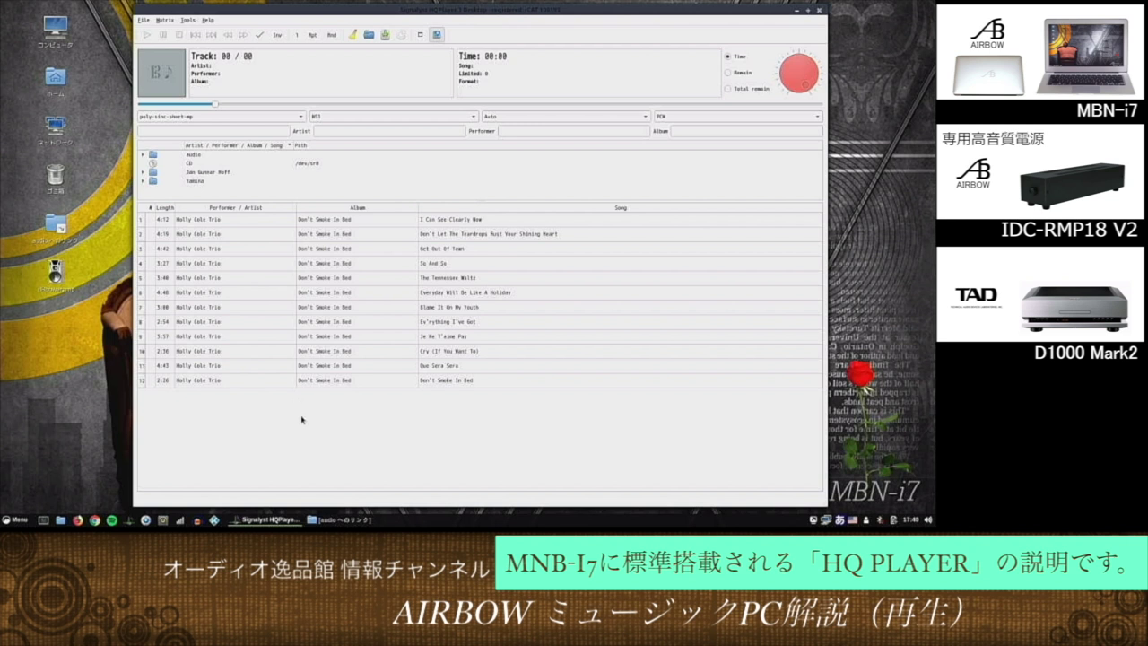
key("space")
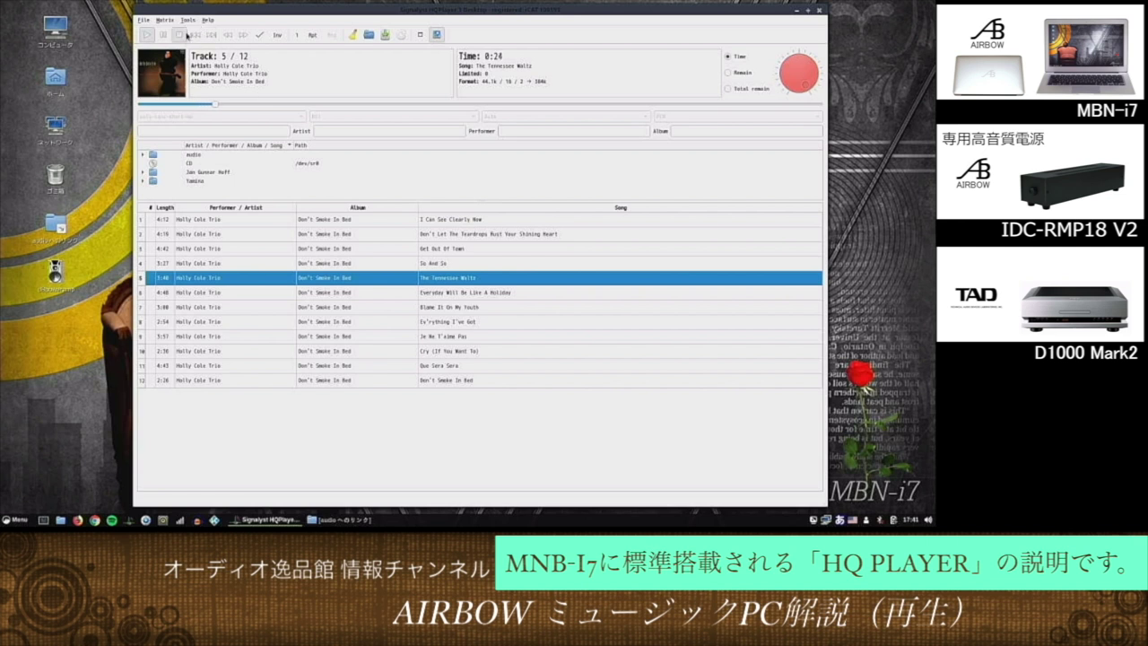
key("s")
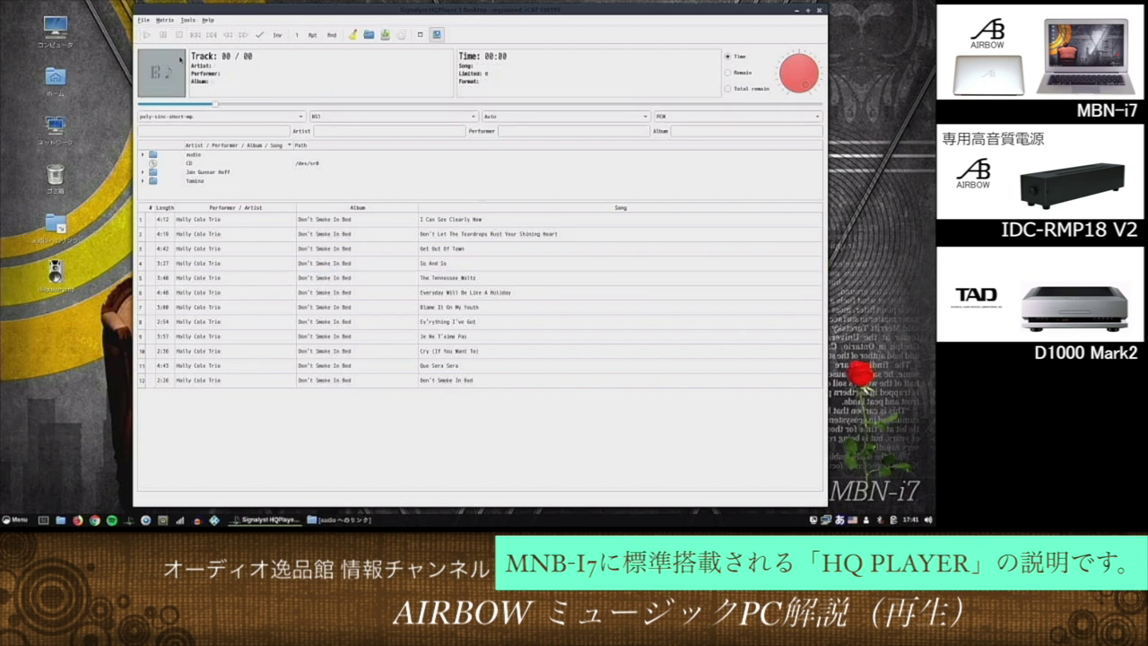
Set the filter to minringFIR-mp, play The Tennessee Waltz and stop playback.
left_click(302, 117)
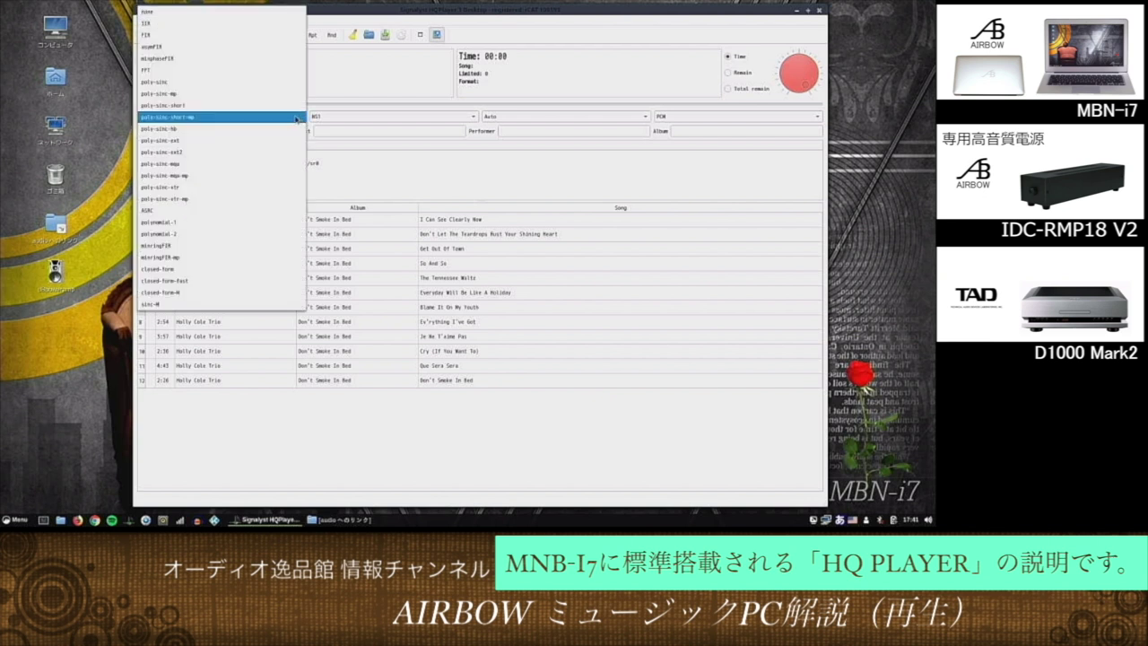
left_click(263, 256)
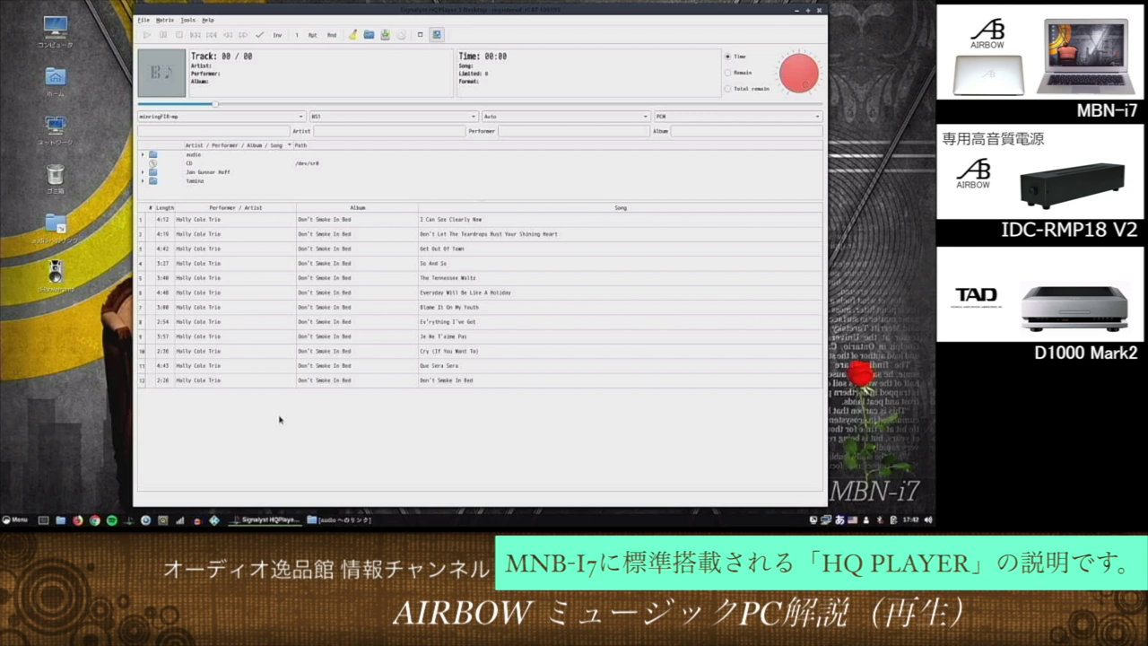
double_click(289, 278)
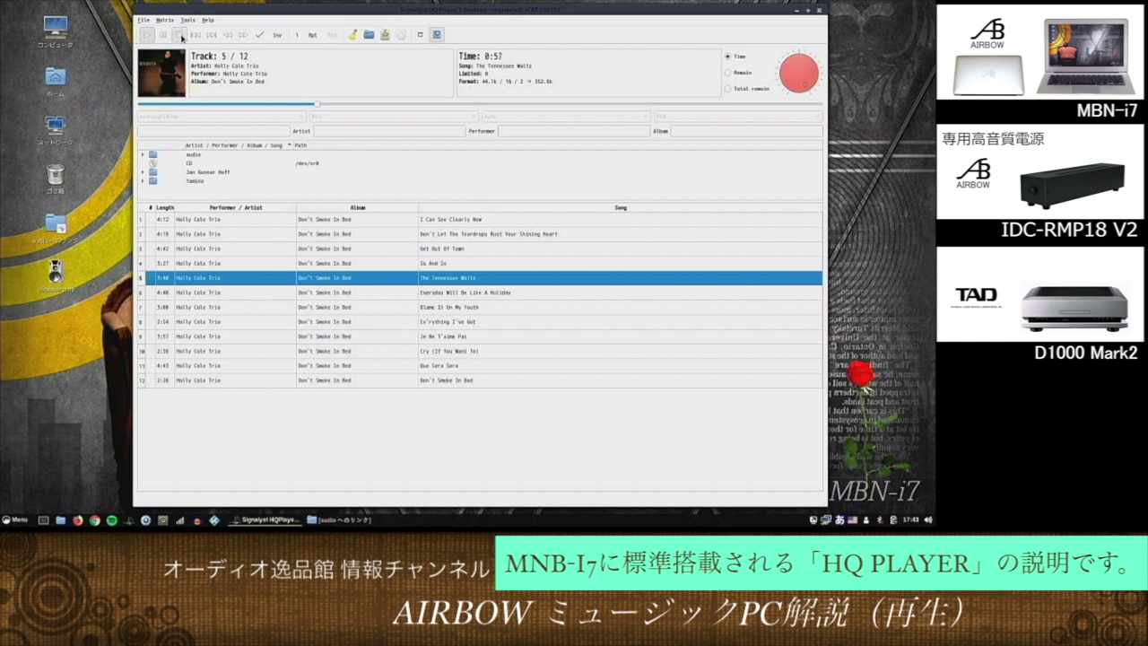
left_click(180, 36)
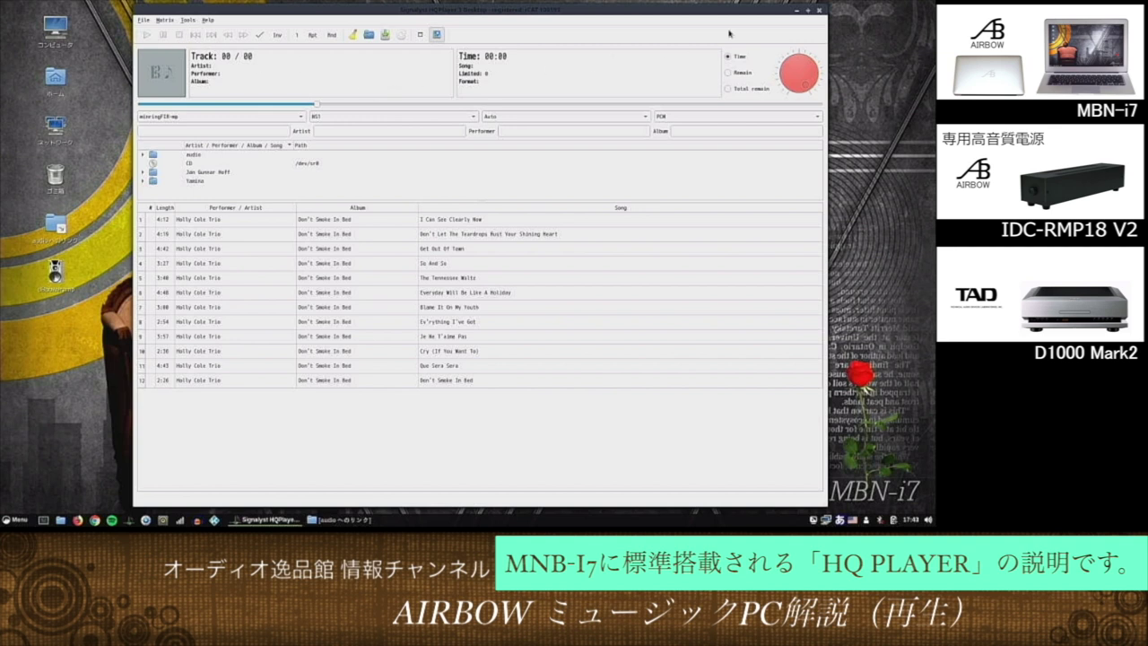
Close HQPlayer and open the local player's playlist (プレイヤー) in JRiver Media Center.
left_click(818, 12)
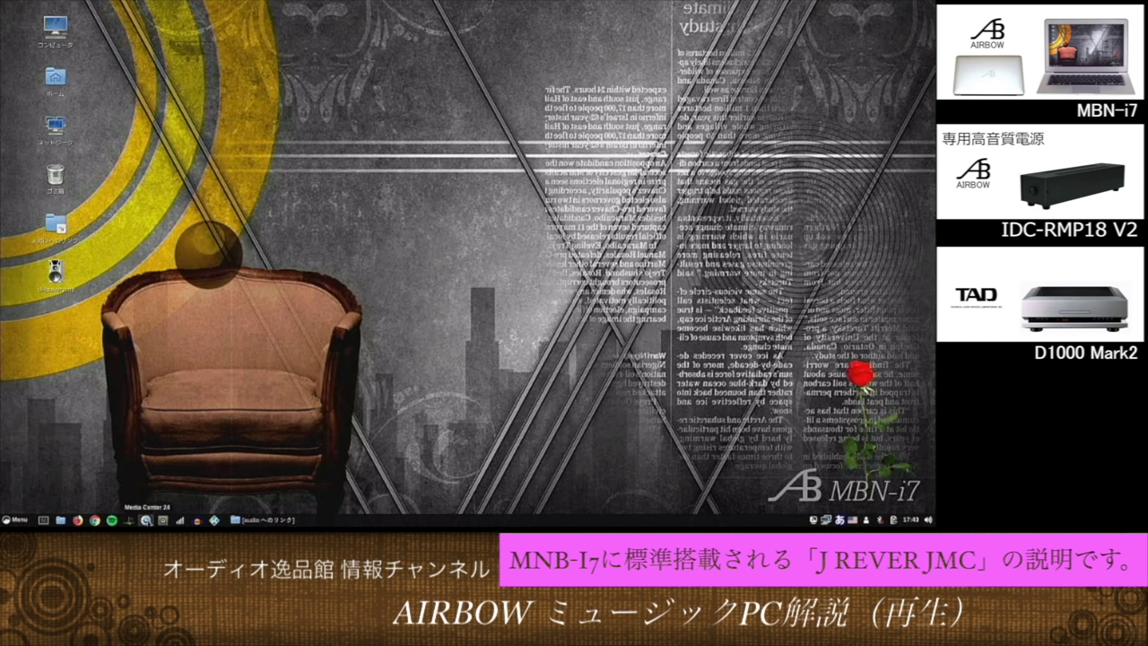
left_click(146, 520)
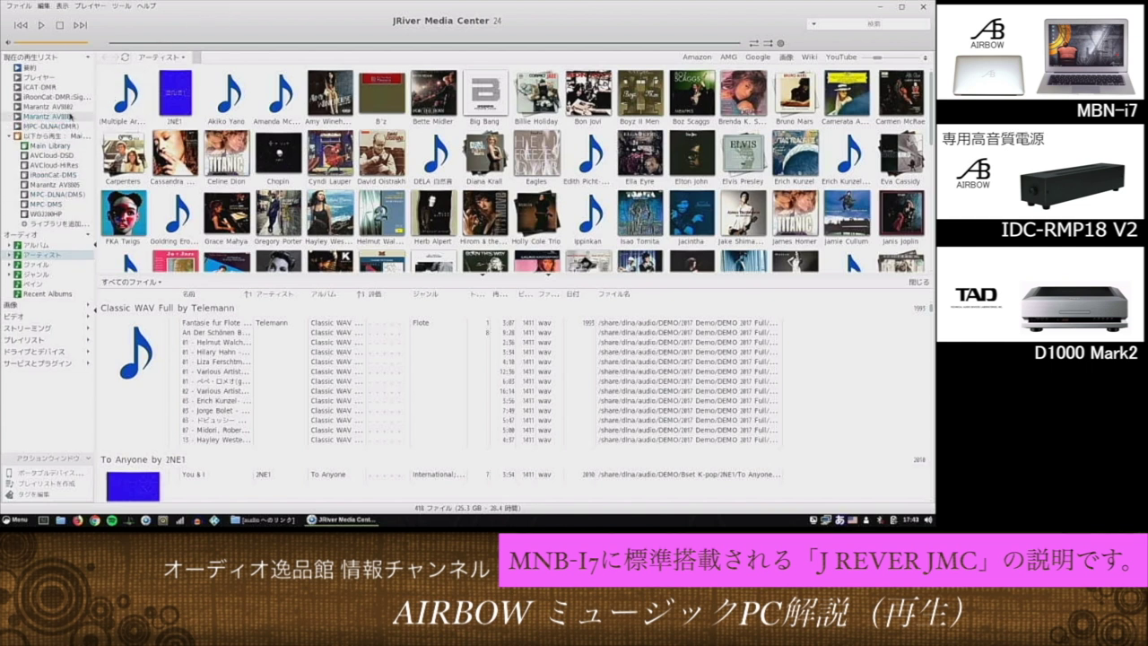
left_click(60, 81)
Select the TAD-USB2D IEC958 (S/PDIF) digital output as the audio device in the options and close them.
left_click(120, 6)
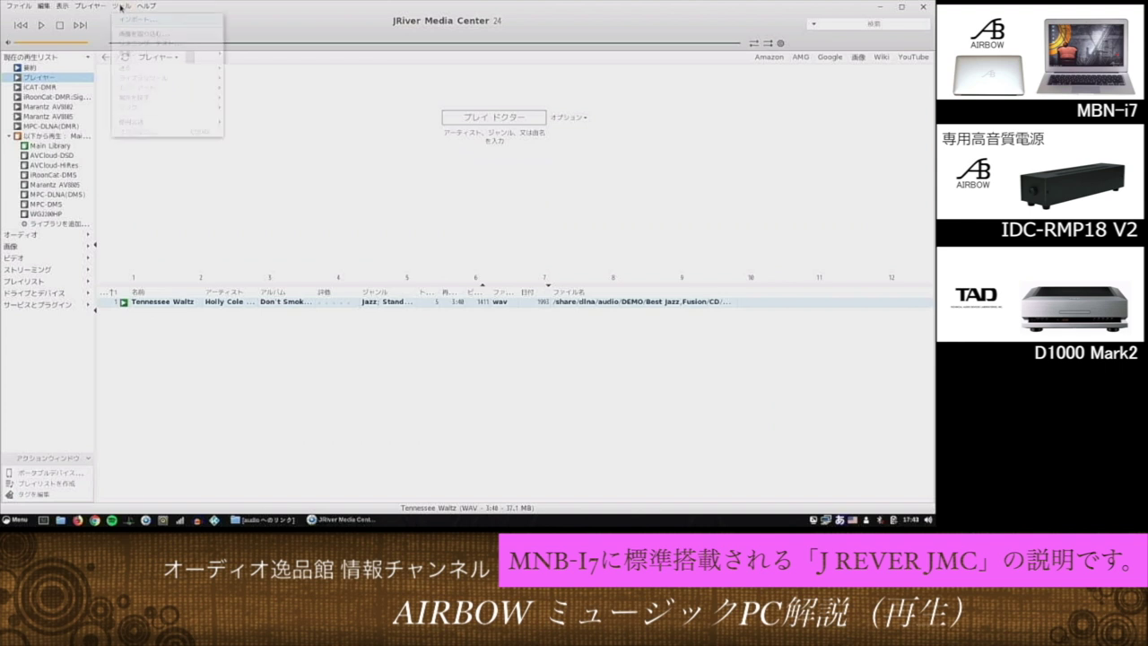
left_click(154, 134)
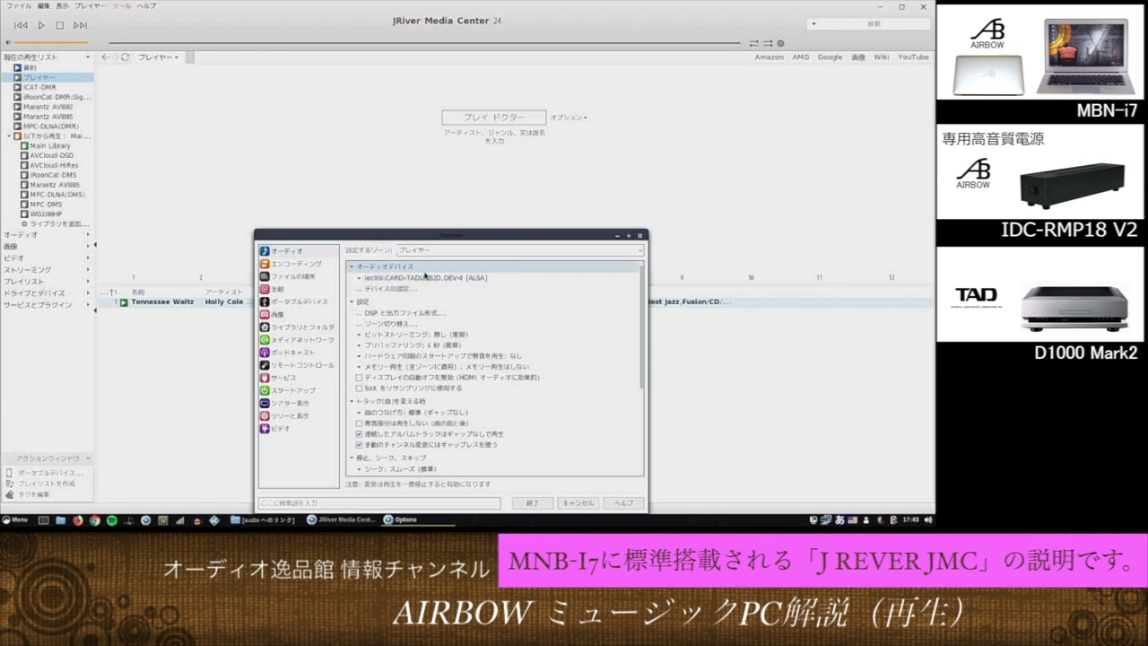
left_click(426, 280)
left_click(426, 280)
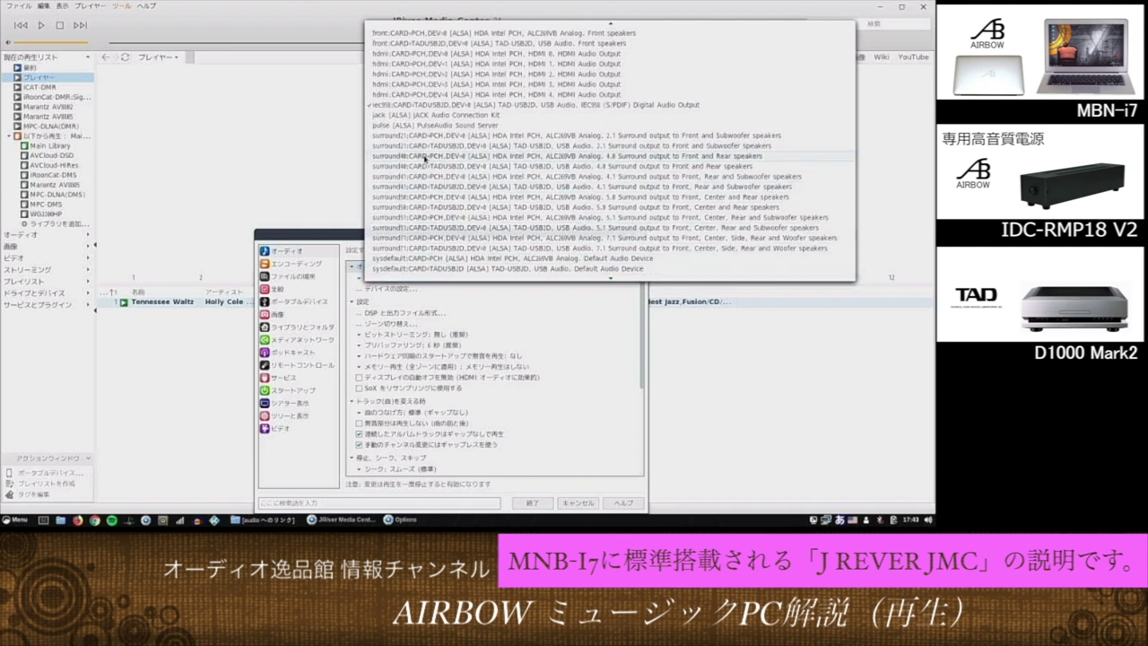
left_click(422, 106)
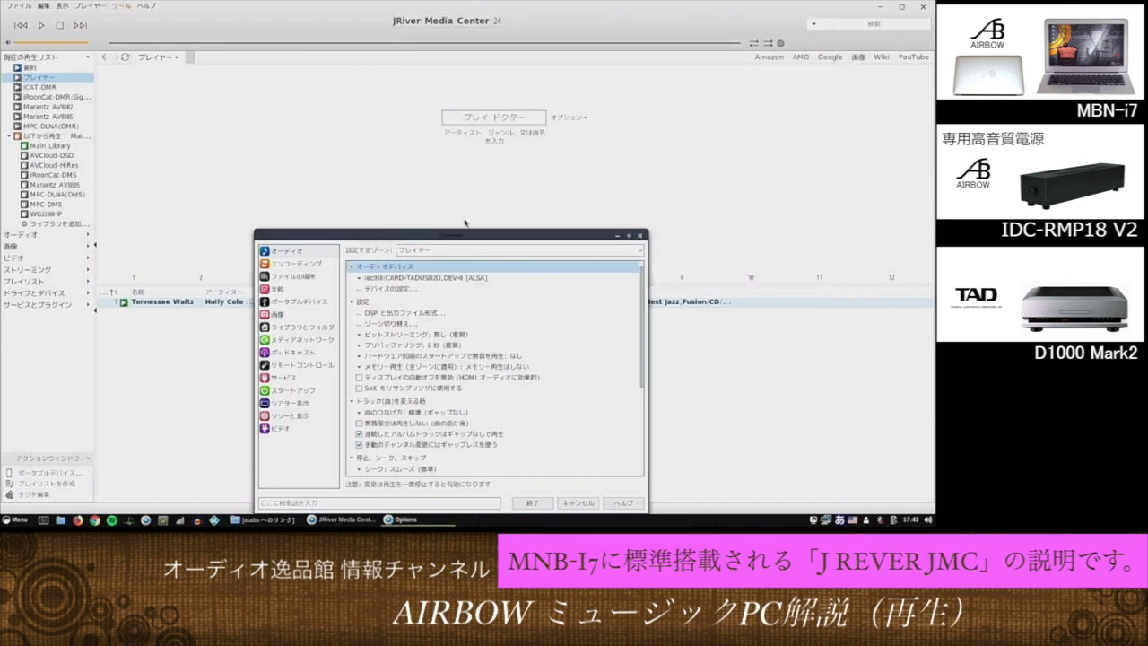
left_click(532, 503)
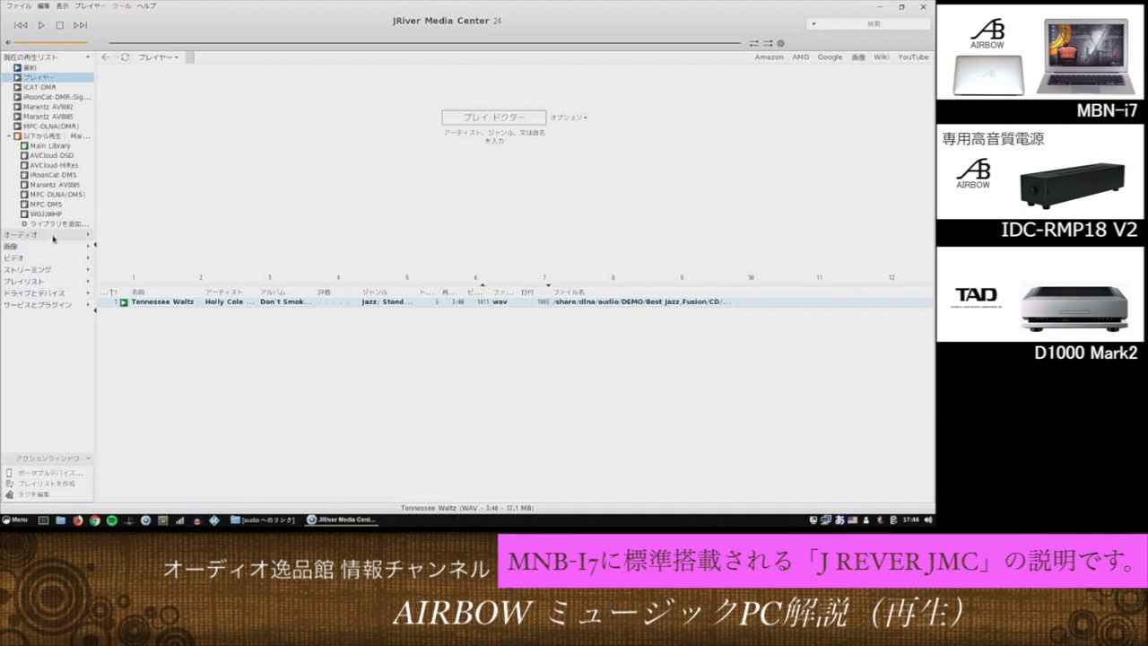
Browse the audio library by artist and open the Holly Cole Trio albums.
left_click(54, 239)
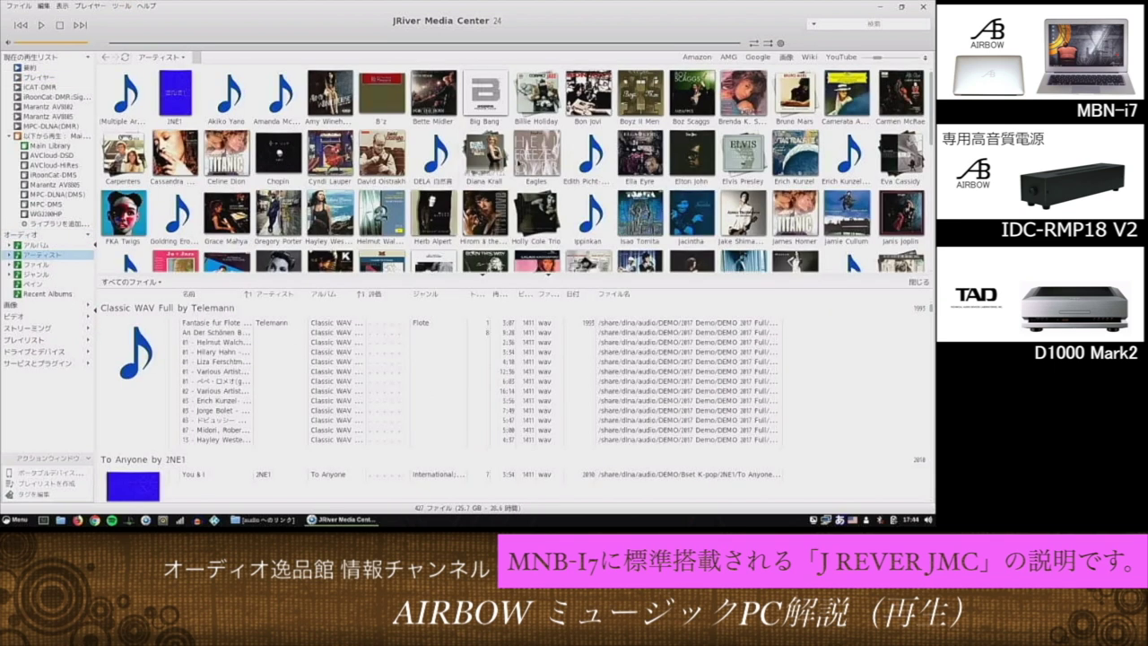
scroll(574, 184, "down", 10)
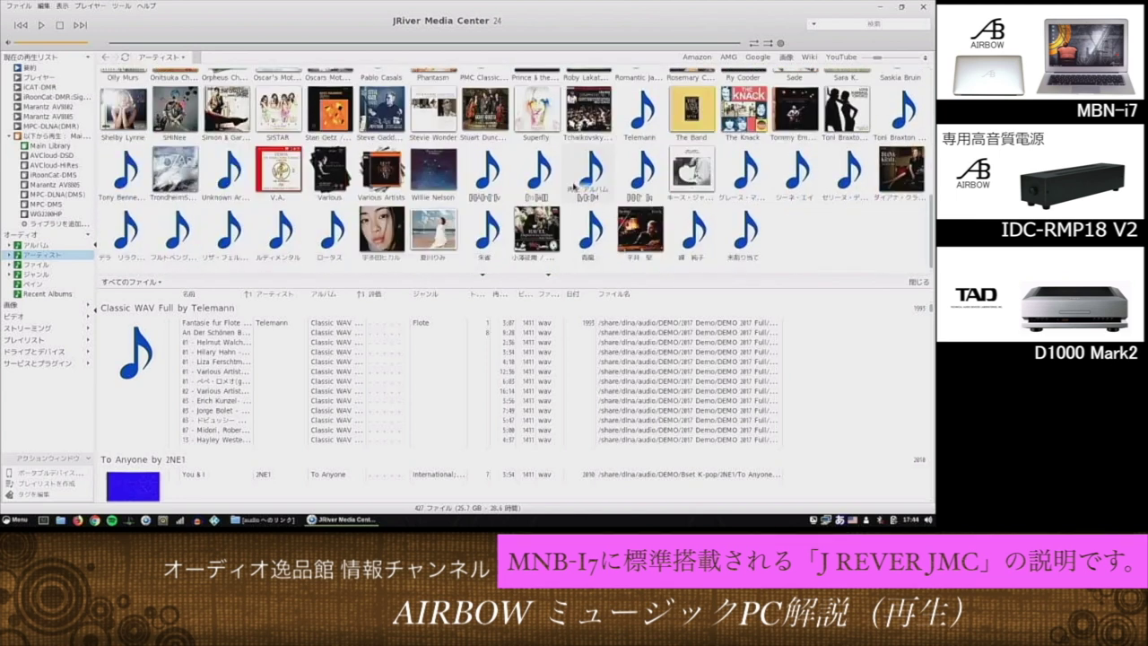
scroll(574, 185, "up", 10)
mouse_move(572, 186)
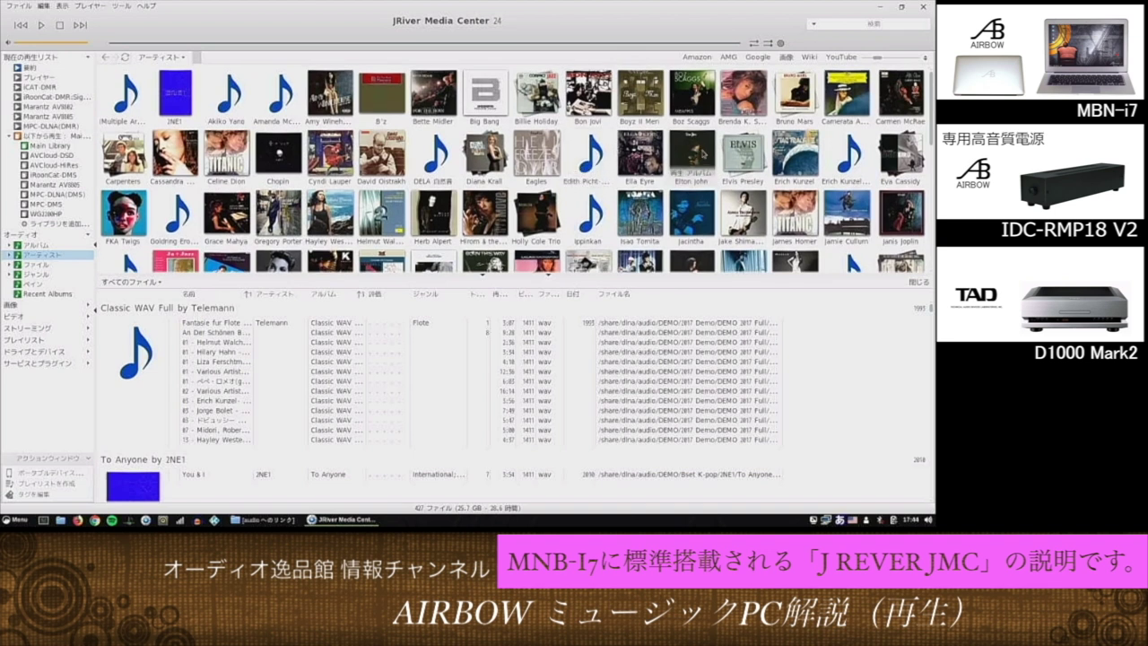
scroll(703, 154, "down", 1)
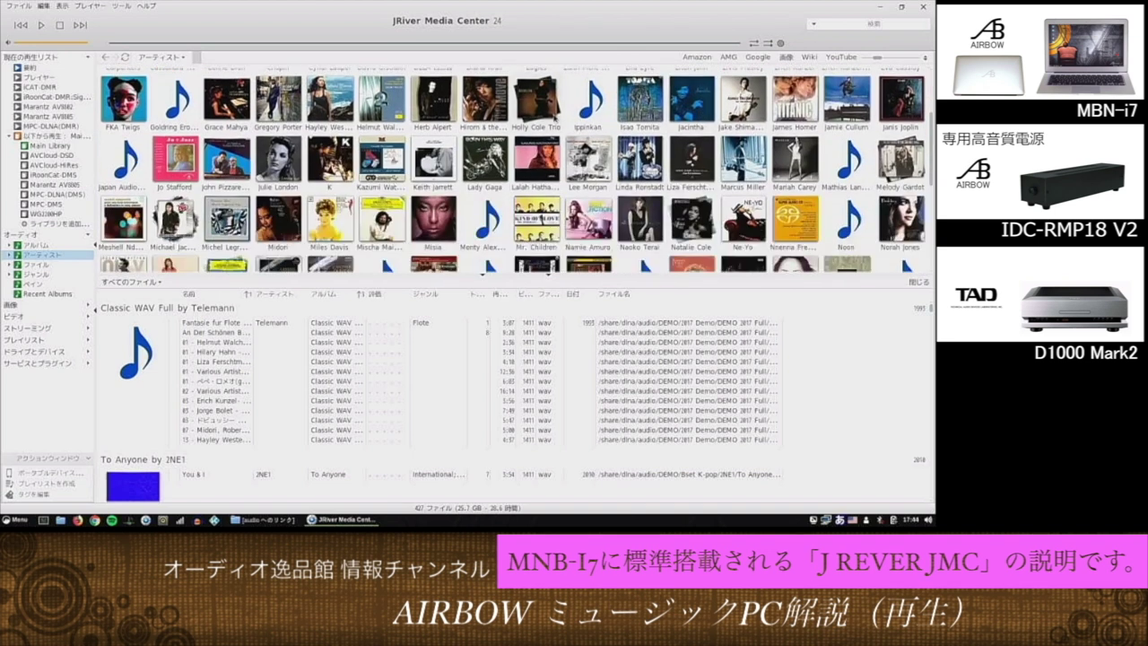
left_click(545, 115)
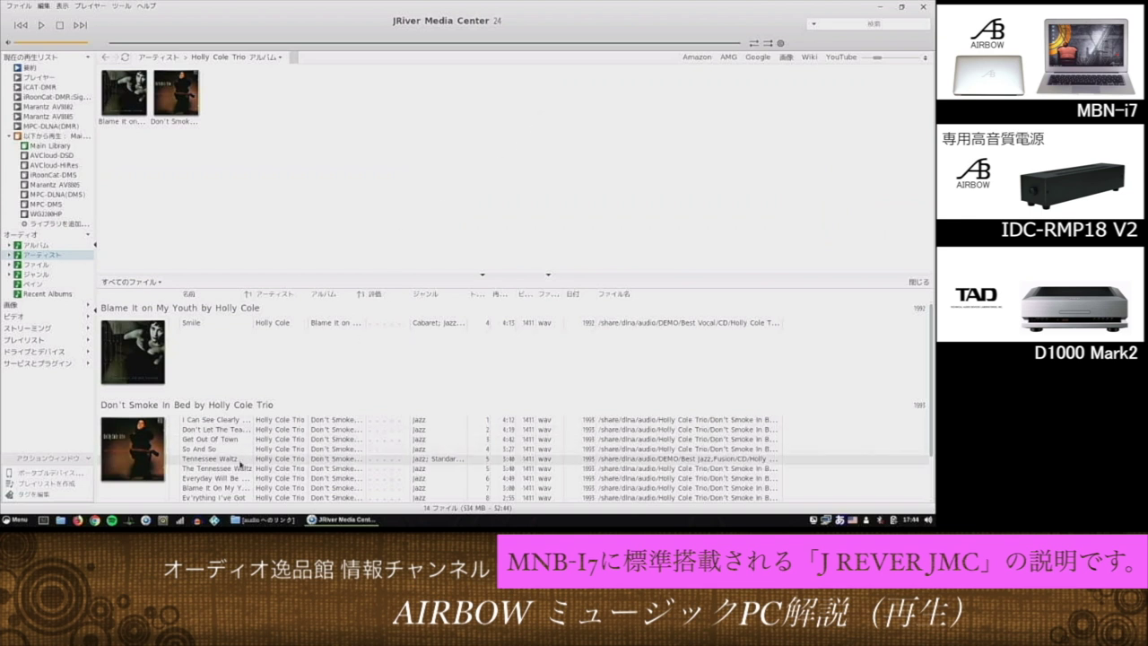
Play Tennessee Waltz from the DEMO/Best Jazz,Fusion folder and The Tennessee Waltz from the Holly Cole Trio folder, stopping playback after each.
mouse_move(240, 464)
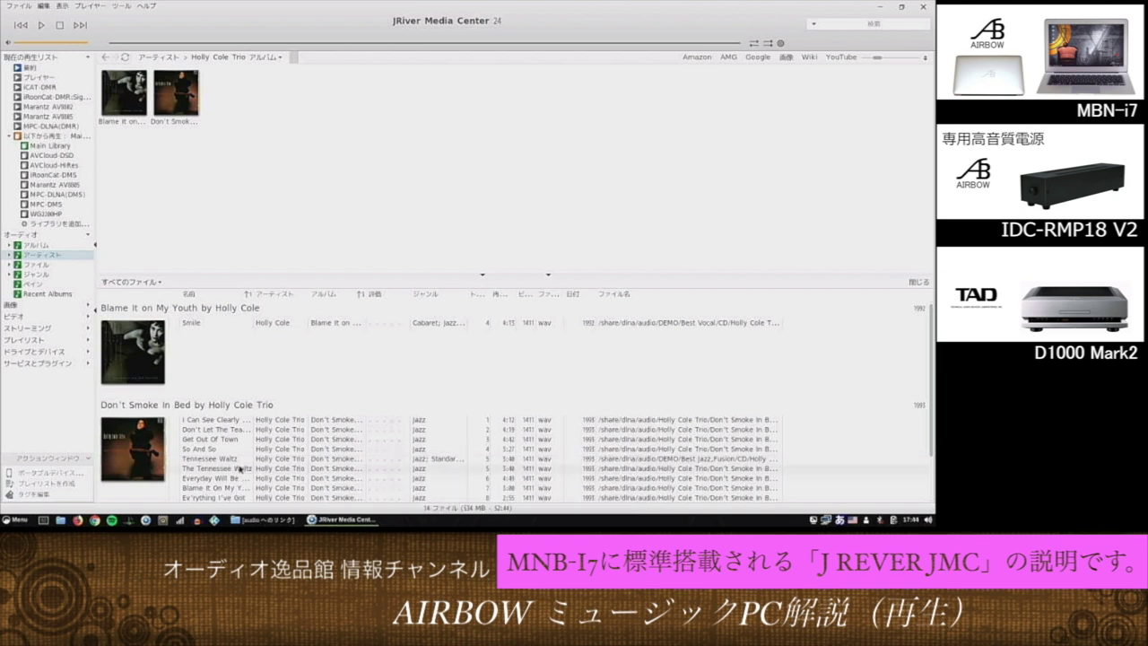
double_click(240, 468)
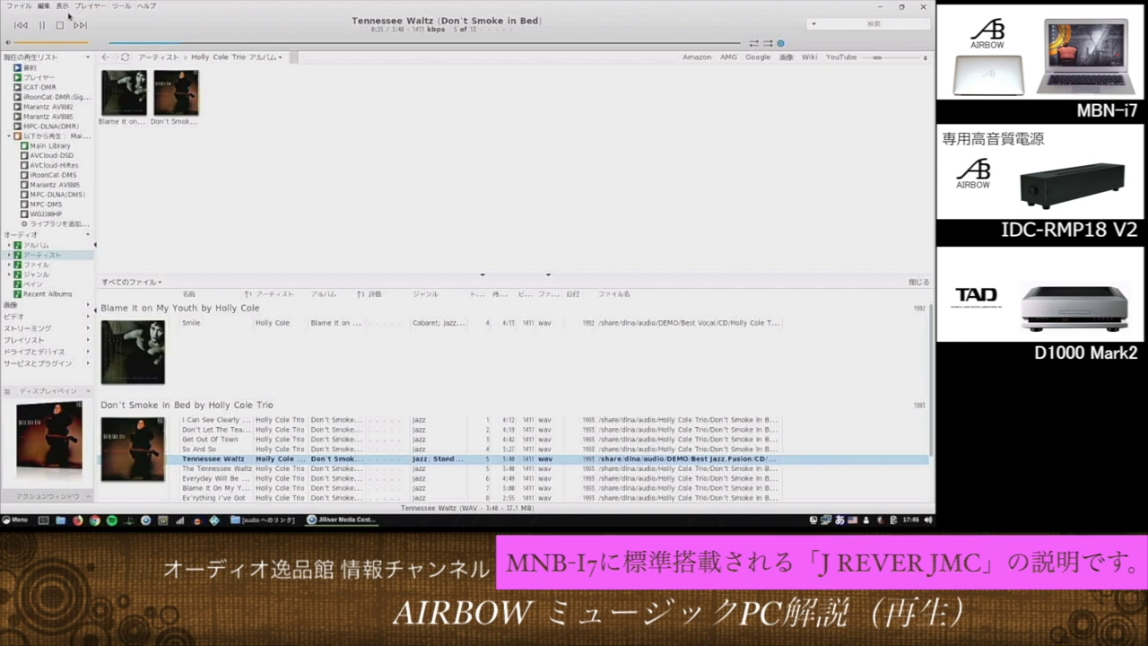
mouse_move(86, 46)
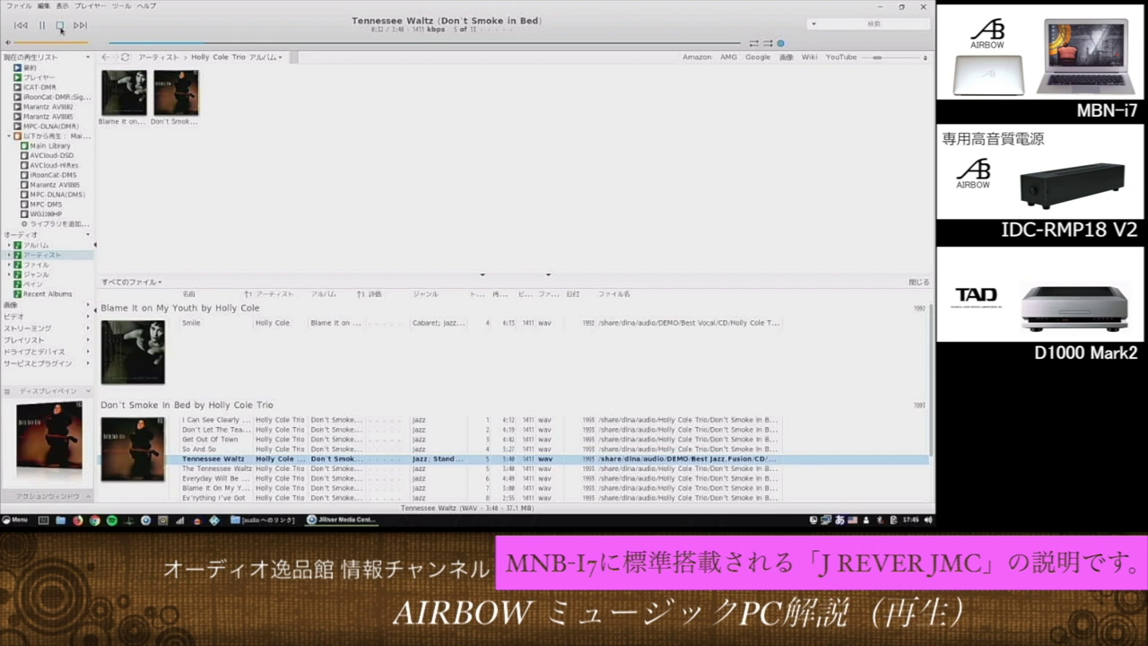
left_click(60, 27)
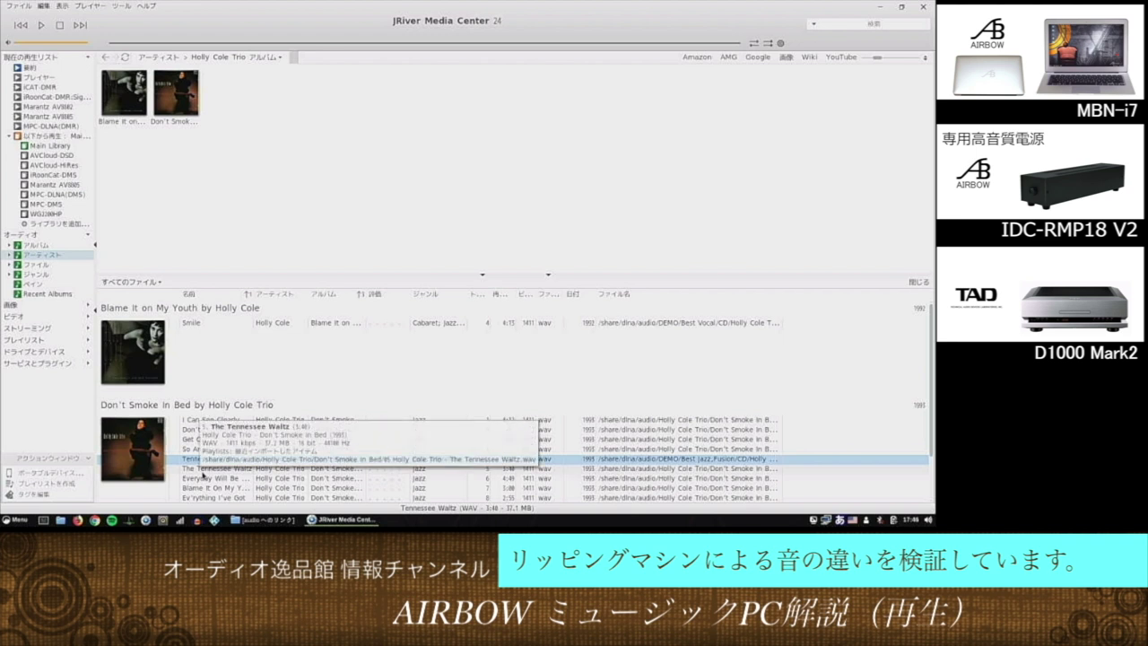
double_click(208, 471)
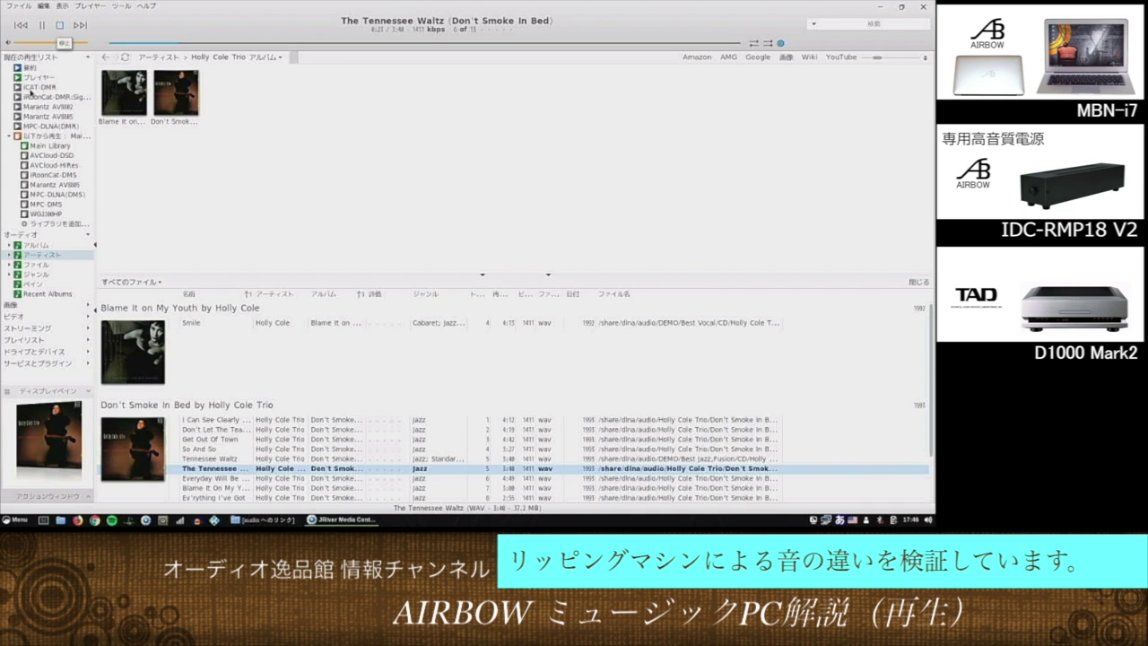
left_click(31, 89)
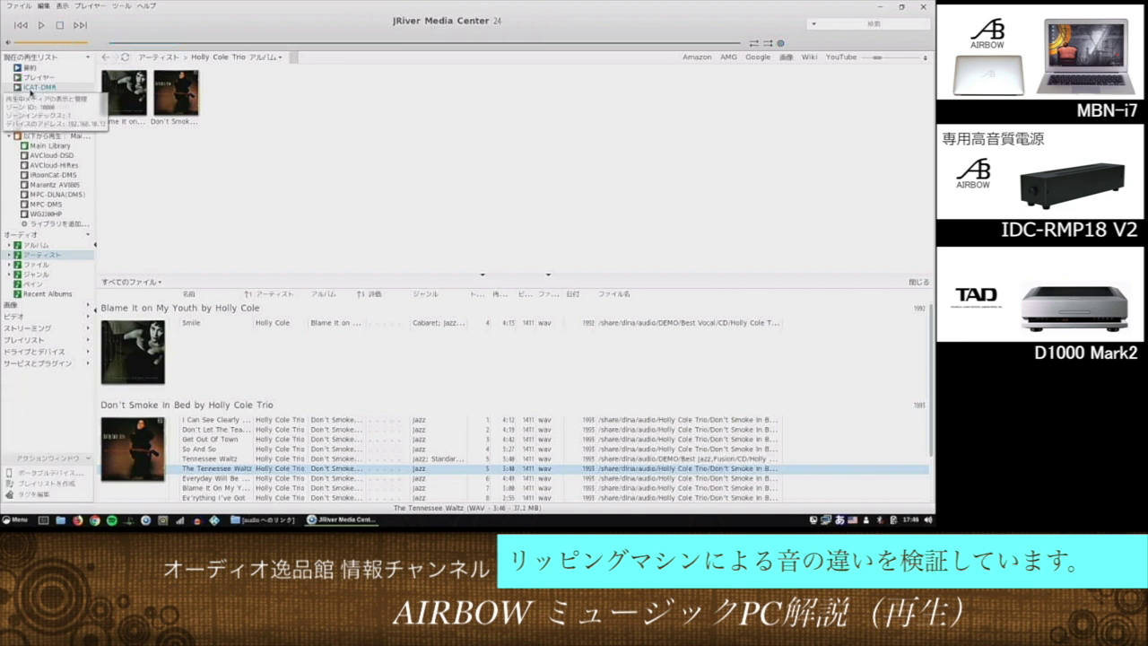
Replay the DEMO/Best Jazz,Fusion copy of Tennessee Waltz, stop playback and close JRiver Media Center.
left_click(36, 78)
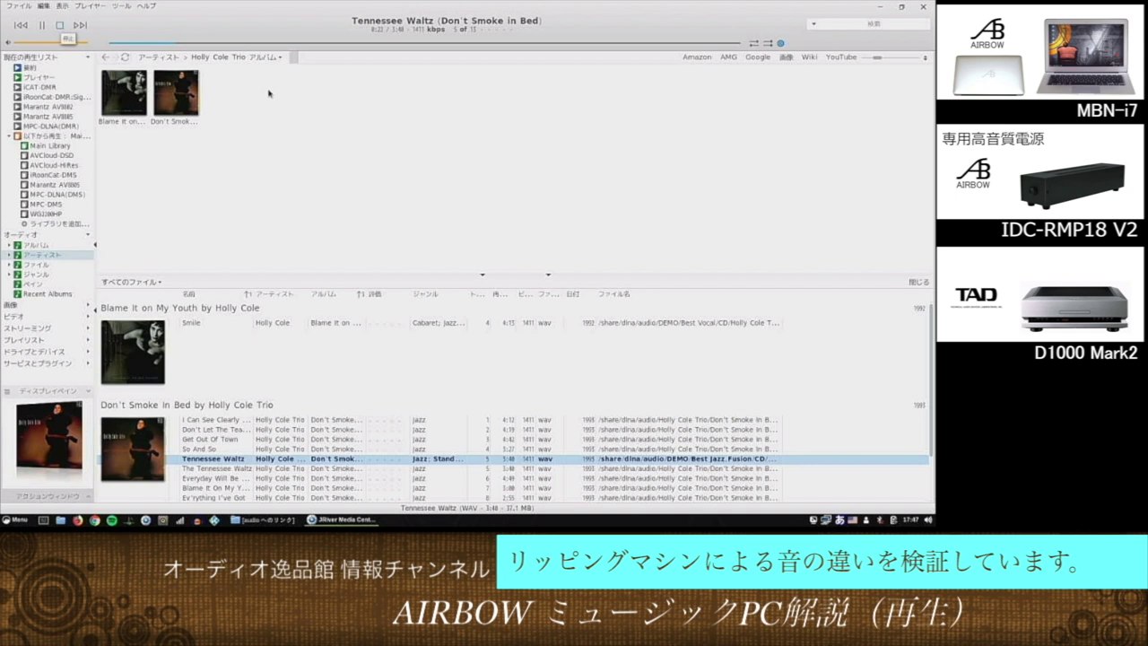
key("ctrl+s")
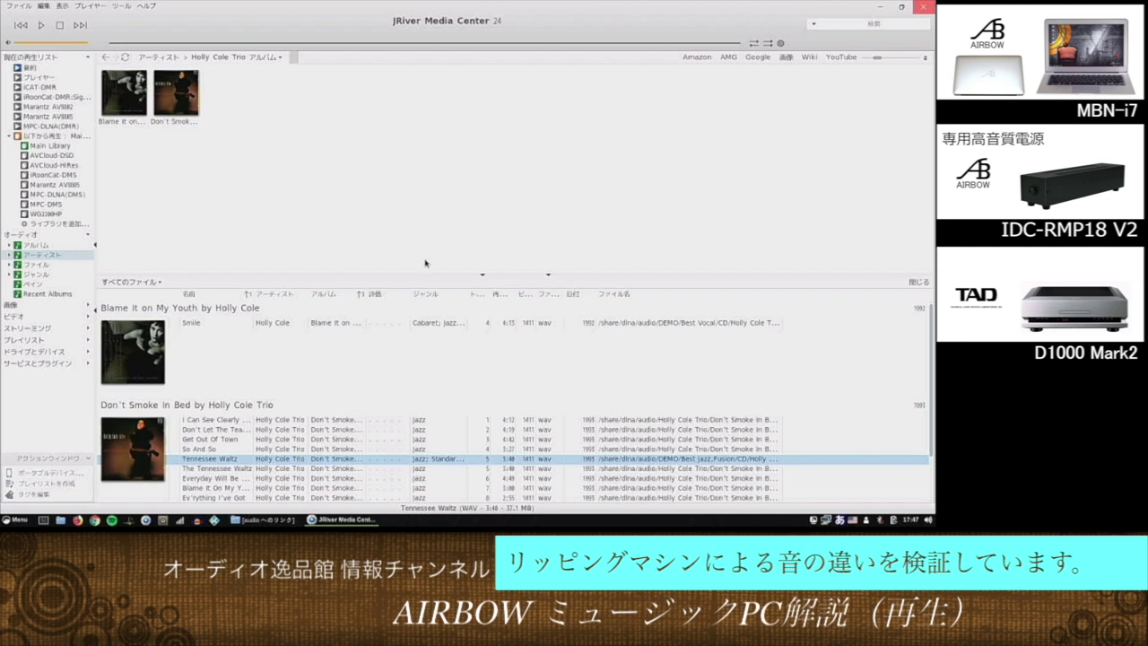
left_click(919, 9)
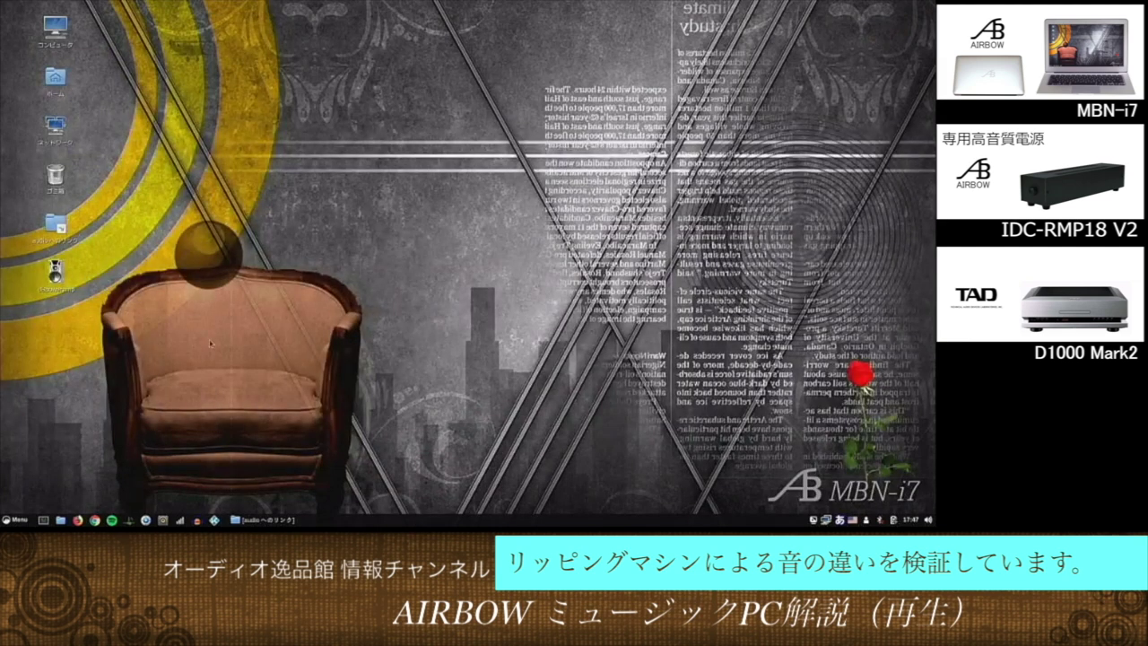